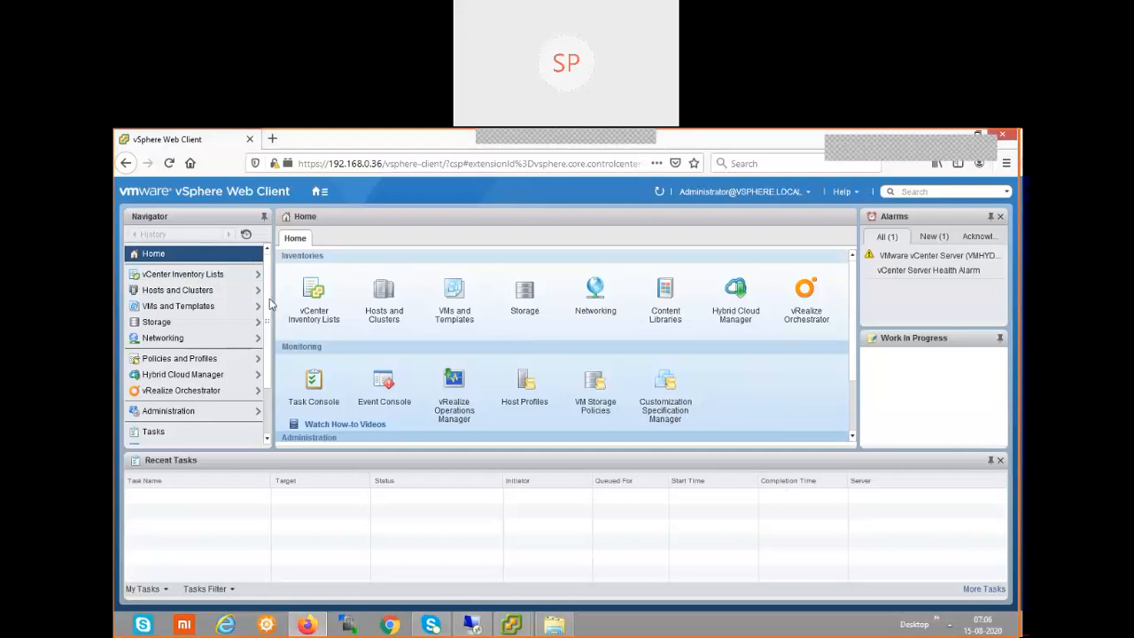
# Open Administration > Single Sign-On Configuration to show the SSO password policy.
pyautogui.scroll(-1, 269, 338)
pyautogui.scroll(-1, 269, 341)
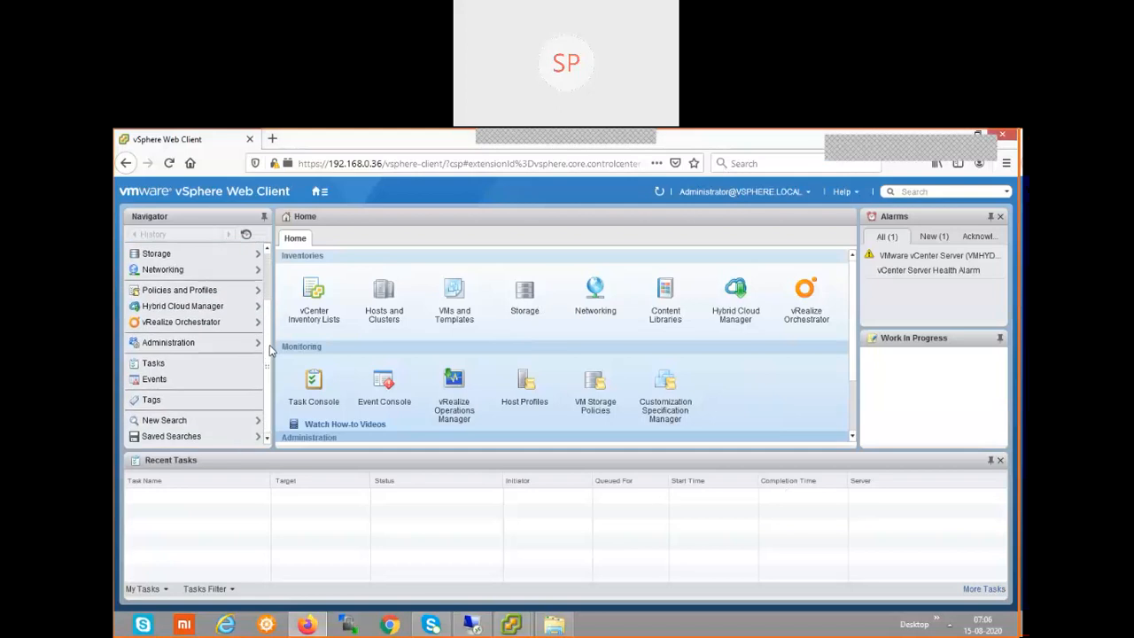
pyautogui.click(169, 343)
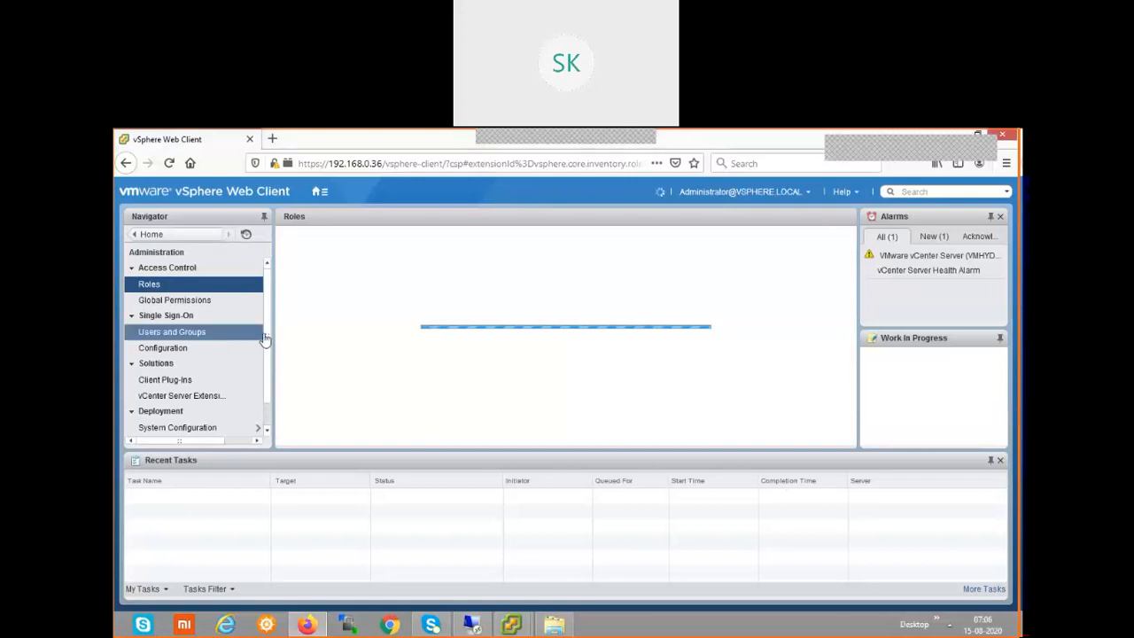
pyautogui.click(175, 353)
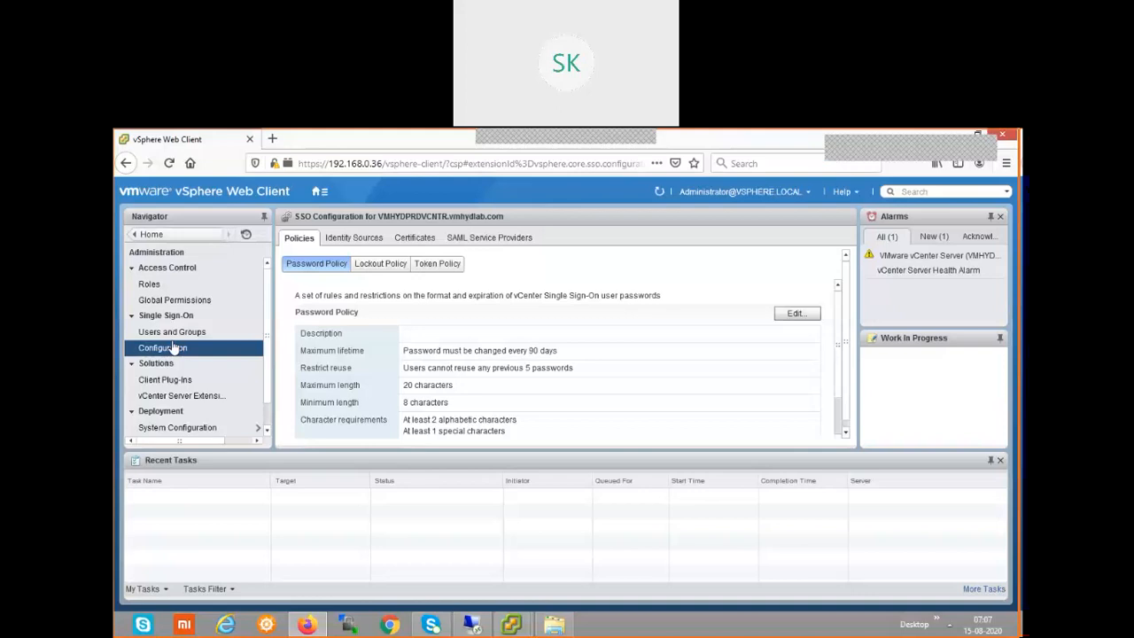
# Show the Identity Sources list (vsphere.local, Local OS) and begin adding a new source.
pyautogui.click(344, 241)
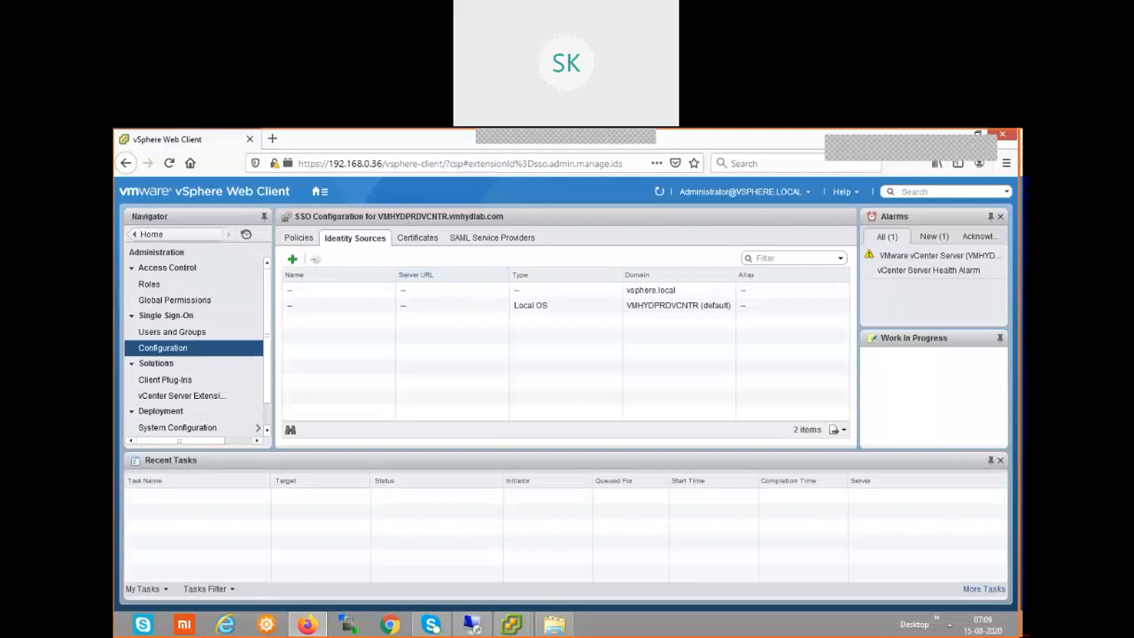
pyautogui.click(292, 260)
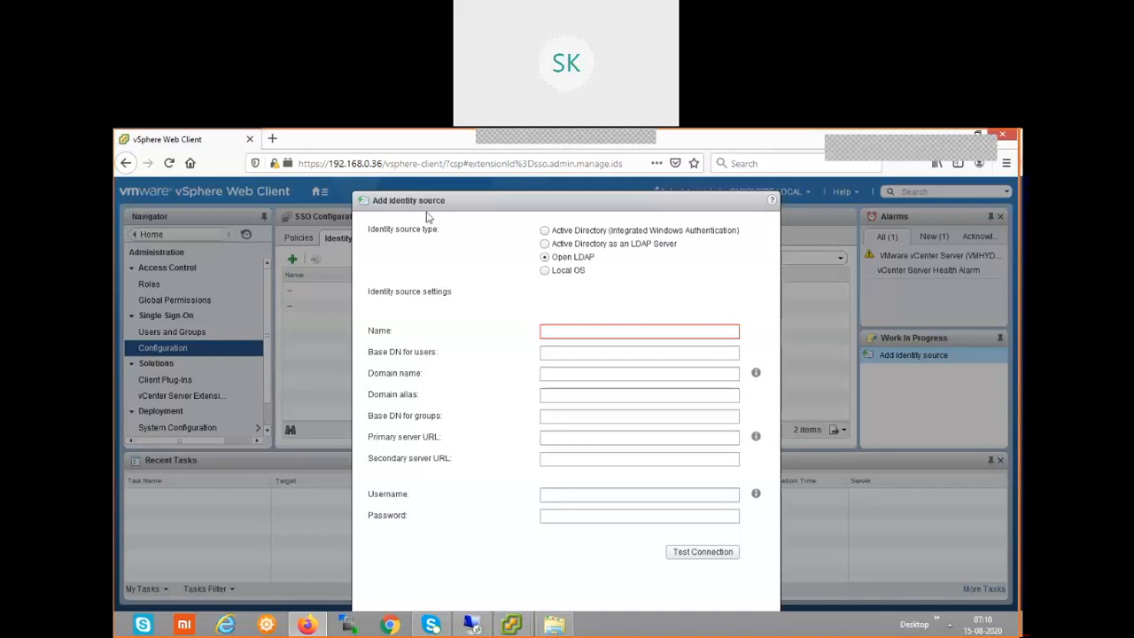
# Choose Active Directory (Integrated Windows Authentication) as the identity source type.
pyautogui.click(545, 231)
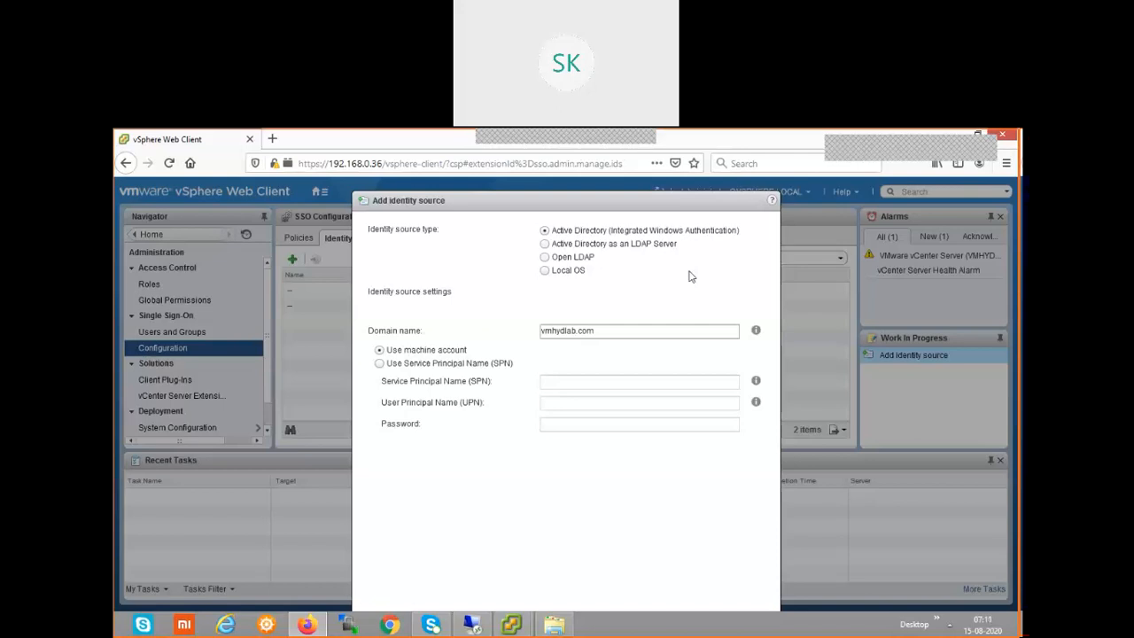
# Move the Add identity source dialog up and confirm the vmhydlab.com Active Directory source.
pyautogui.moveTo(529, 203); pyautogui.dragTo(607, 347)
pyautogui.moveTo(481, 142); pyautogui.dragTo(458, 139)
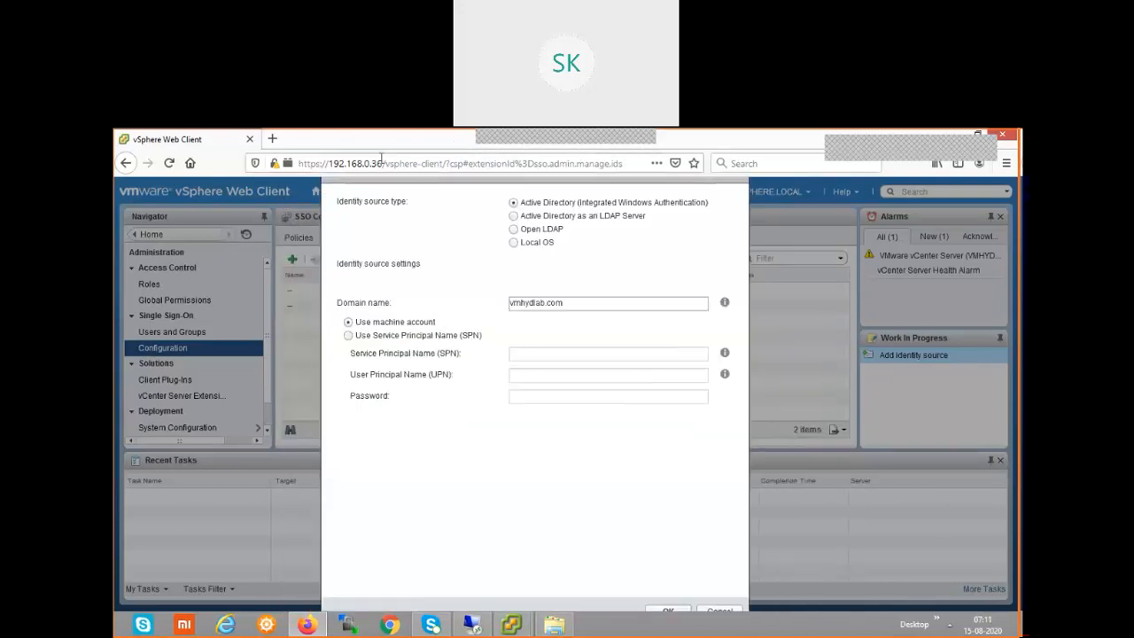
pyautogui.moveTo(513, 339); pyautogui.dragTo(455, 182)
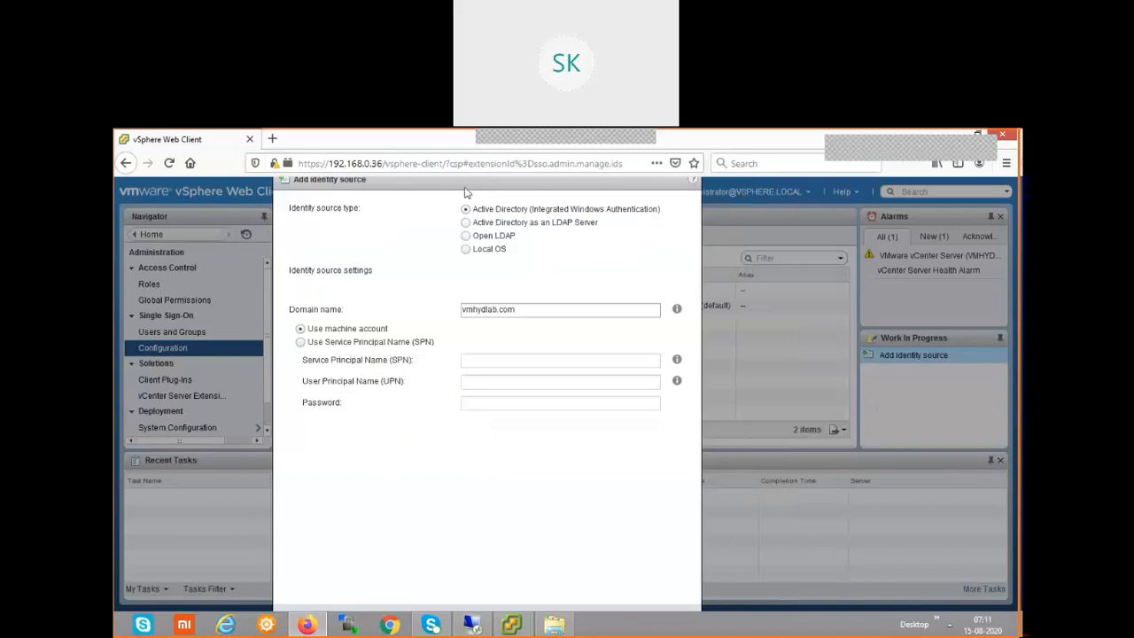
pyautogui.moveTo(477, 184); pyautogui.dragTo(506, 188)
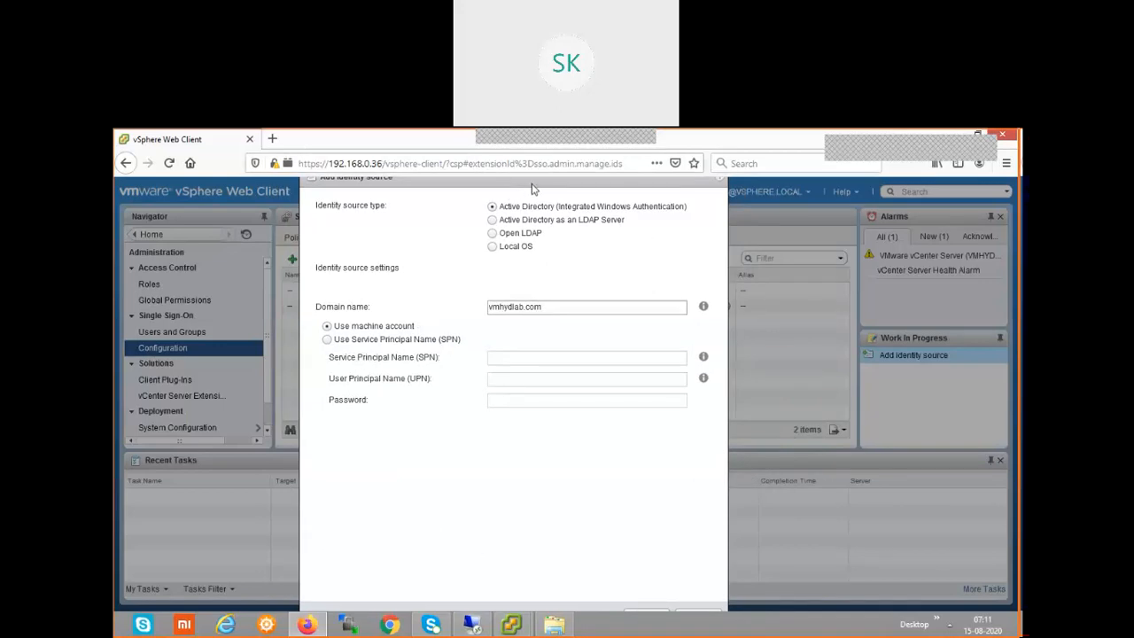
pyautogui.click(646, 613)
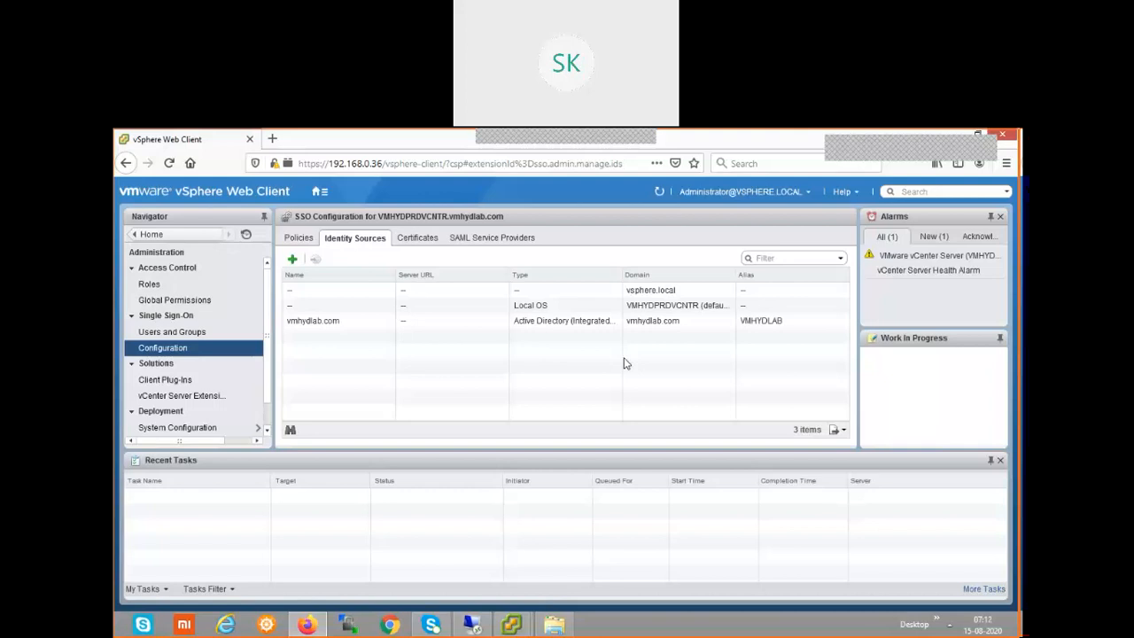
# Bring up the open vSphere Client desktop windows from the taskbar.
pyautogui.click(514, 625)
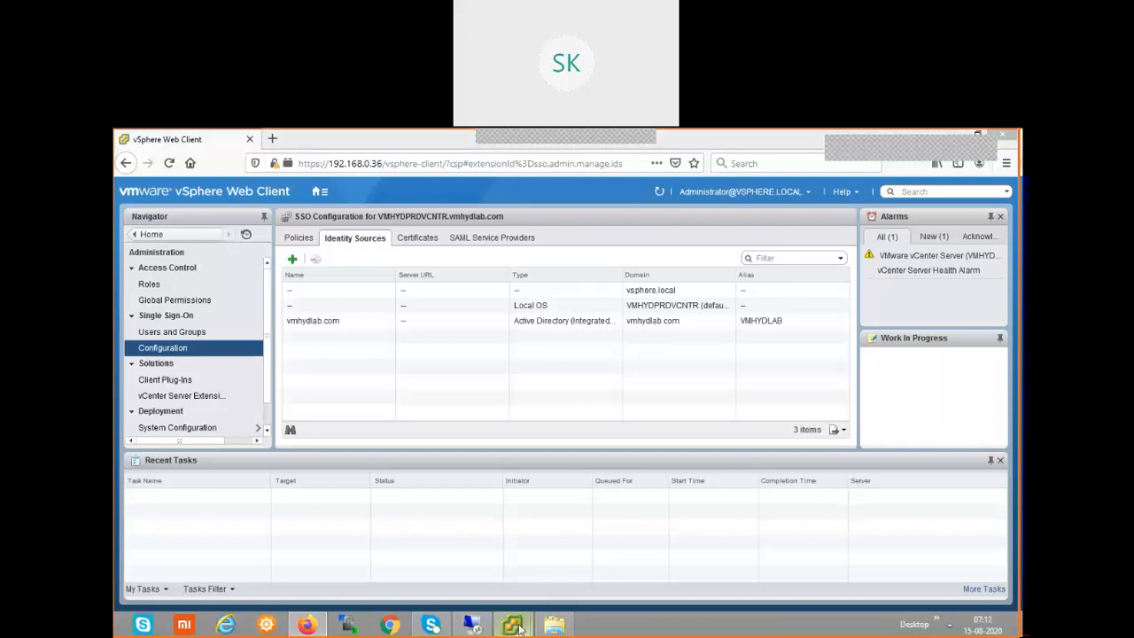
pyautogui.click(470, 574)
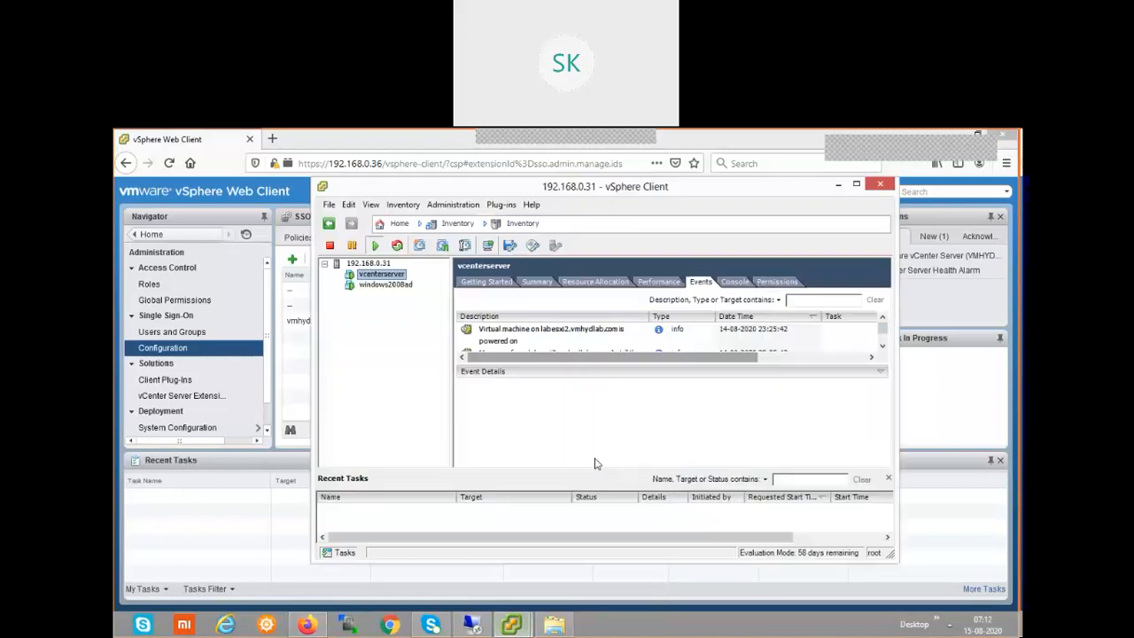
pyautogui.click(838, 184)
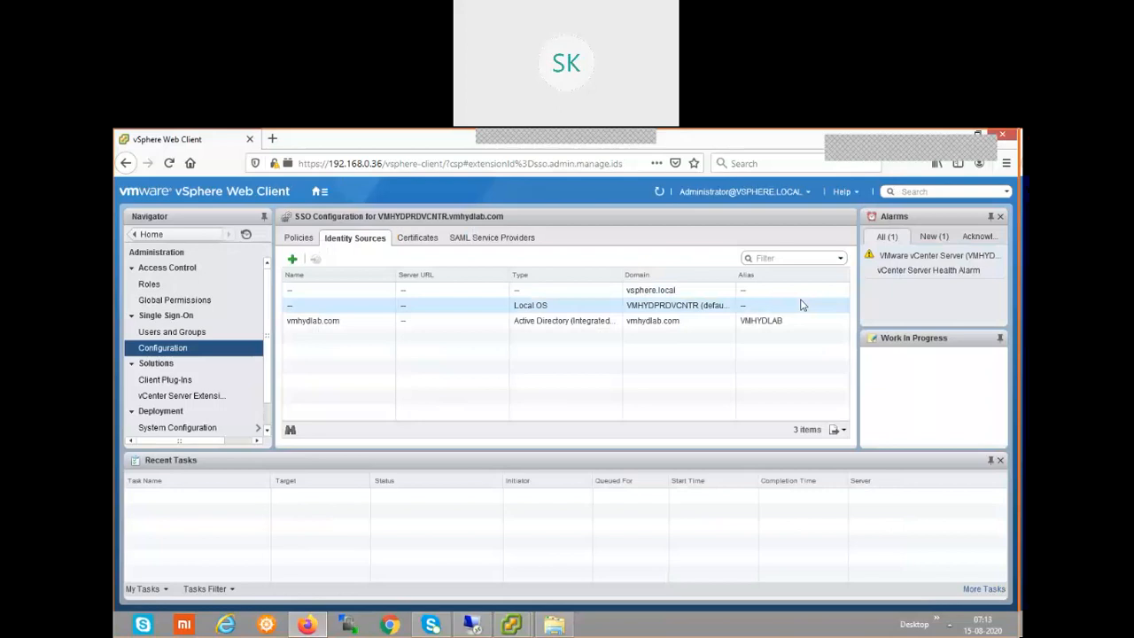
# Open Users and Groups to list the 4 vsphere.local users.
pyautogui.click(178, 334)
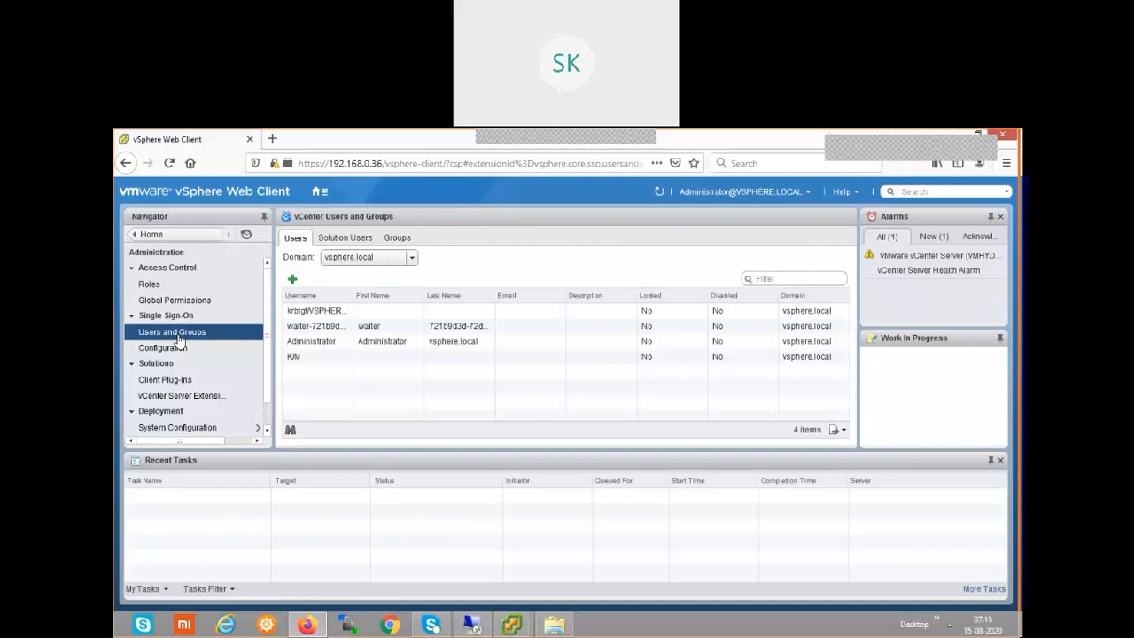
# Minimize the browser and launch the desktop VMware vSphere Client.
pyautogui.doubleClick(782, 144)
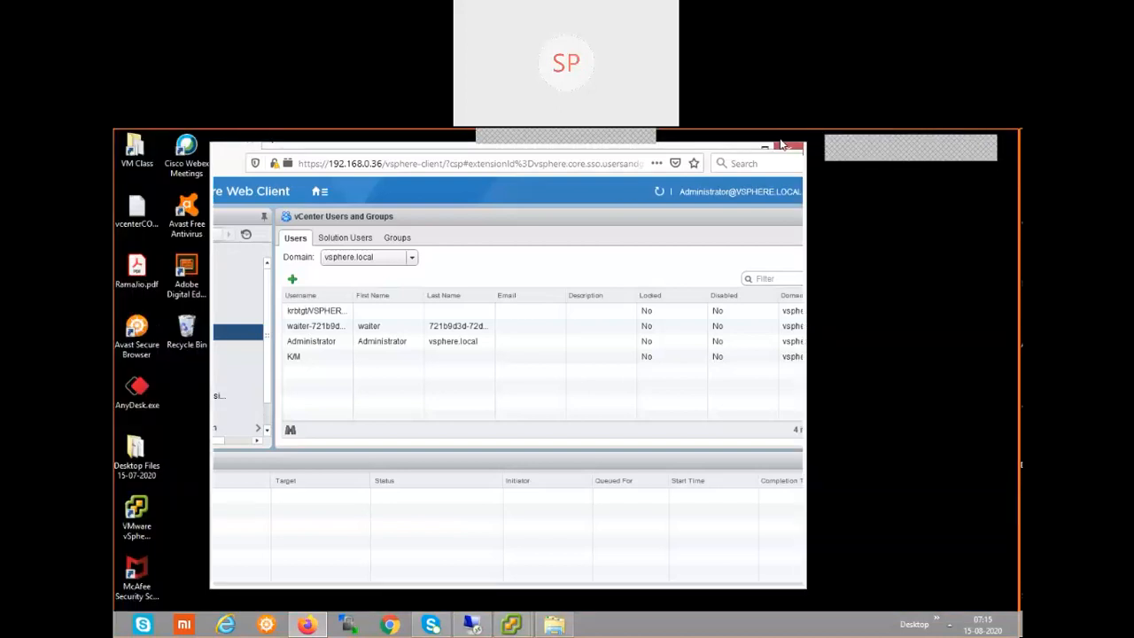
pyautogui.click(748, 152)
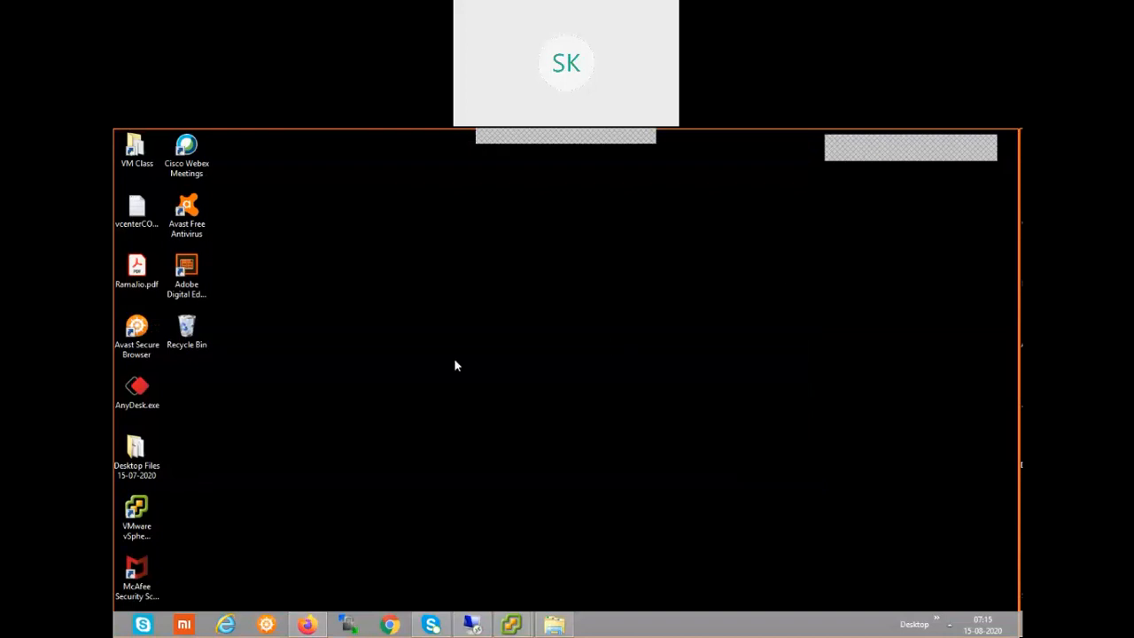
pyautogui.doubleClick(137, 513)
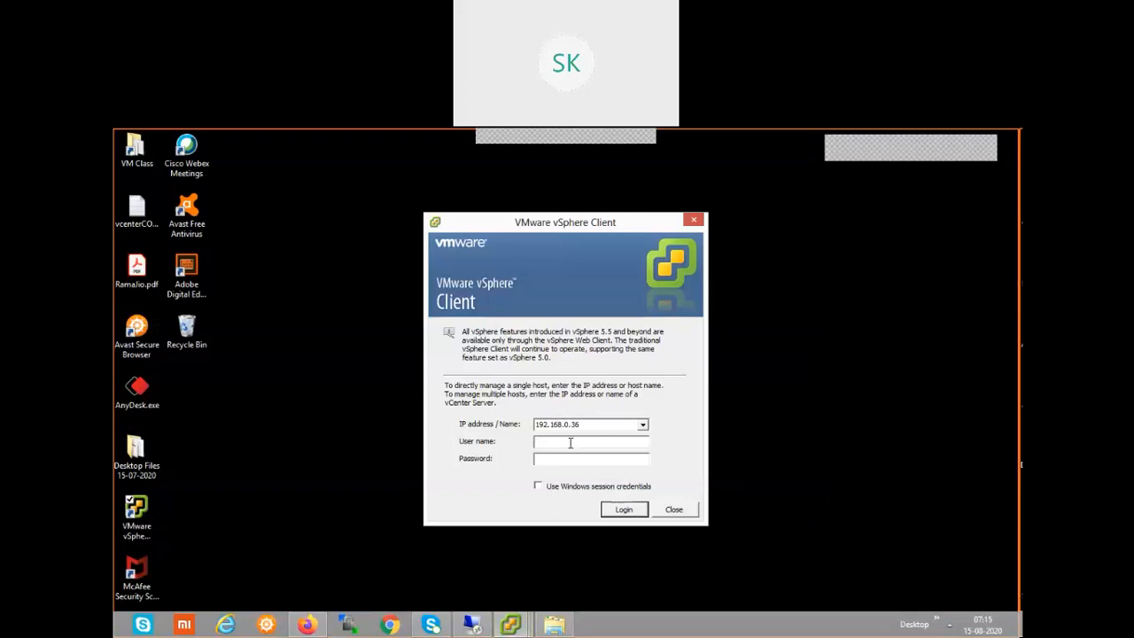
# Log in to 192.168.0.36 as the vmhydlab.com domain Administrator with its password.
pyautogui.write('administrator@v')
pyautogui.hotkey('ctrl', 'a')
pyautogui.press('BackSpace')
pyautogui.write('vh')
pyautogui.write('mhydla')
pyautogui.write('b')
pyautogui.write('\\')
pyautogui.write('.com')
pyautogui.write('\\A')
pyautogui.press('BackSpace')
pyautogui.write('Administrator')
pyautogui.write('**********')
pyautogui.click(615, 512)
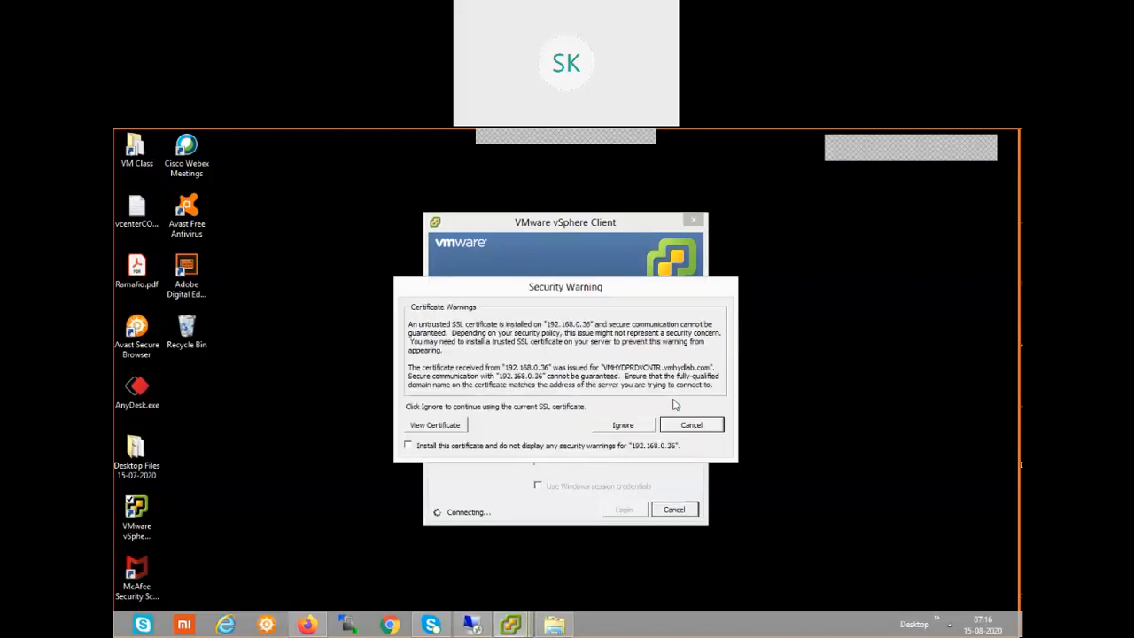
# Ignore the untrusted certificate warning and dismiss the no-permission connection error.
pyautogui.click(623, 425)
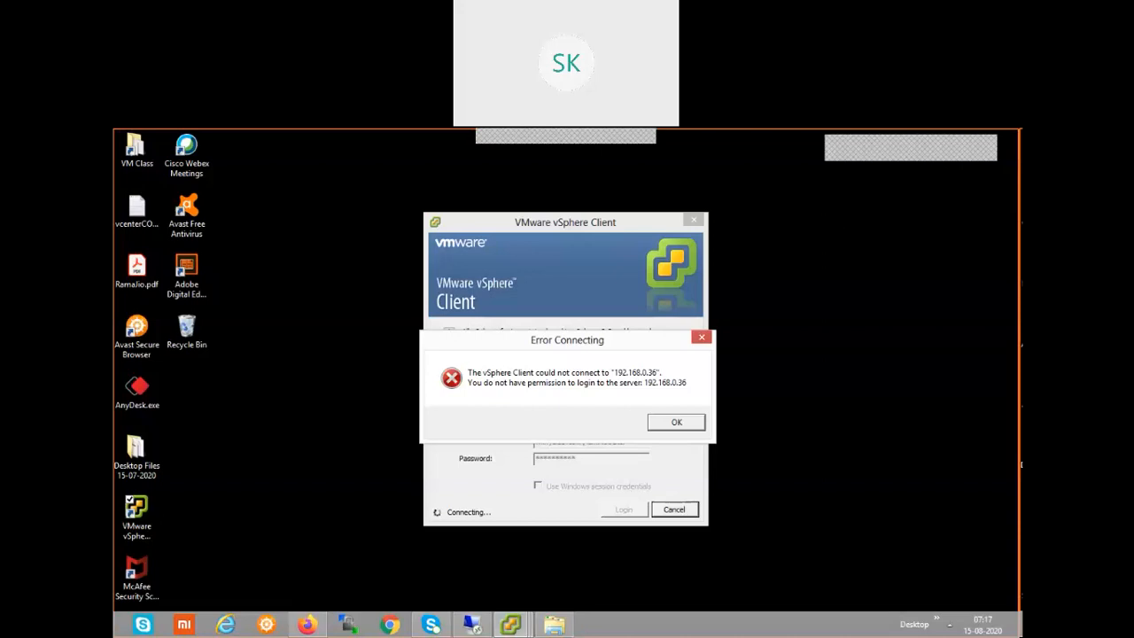
pyautogui.click(685, 425)
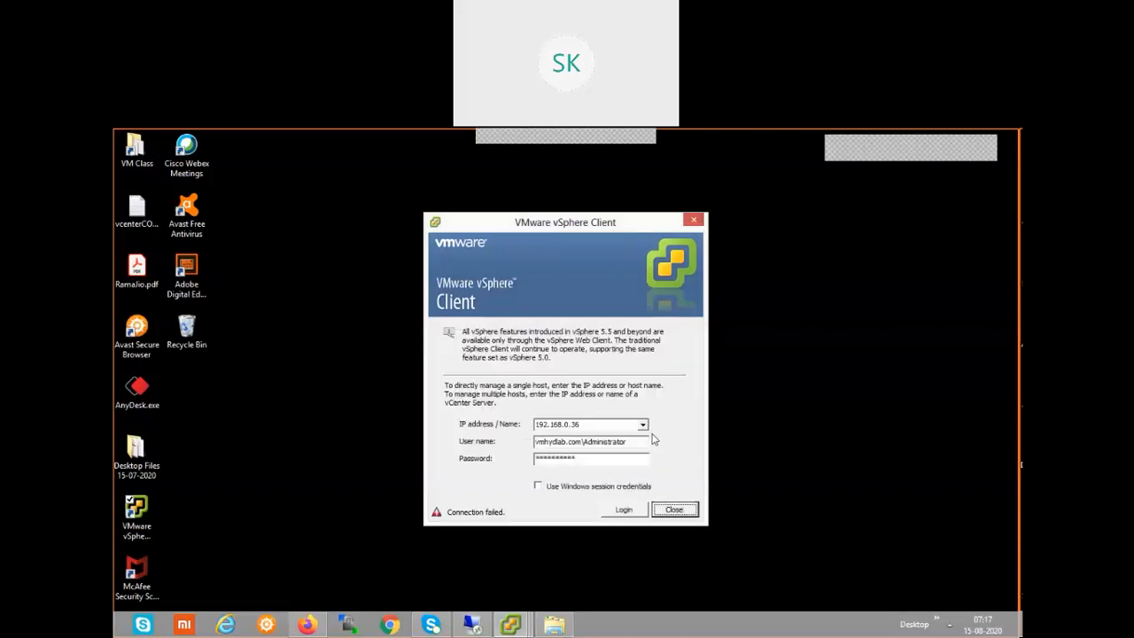
pyautogui.moveTo(583, 442); pyautogui.dragTo(544, 455)
pyautogui.press('BackSpace')
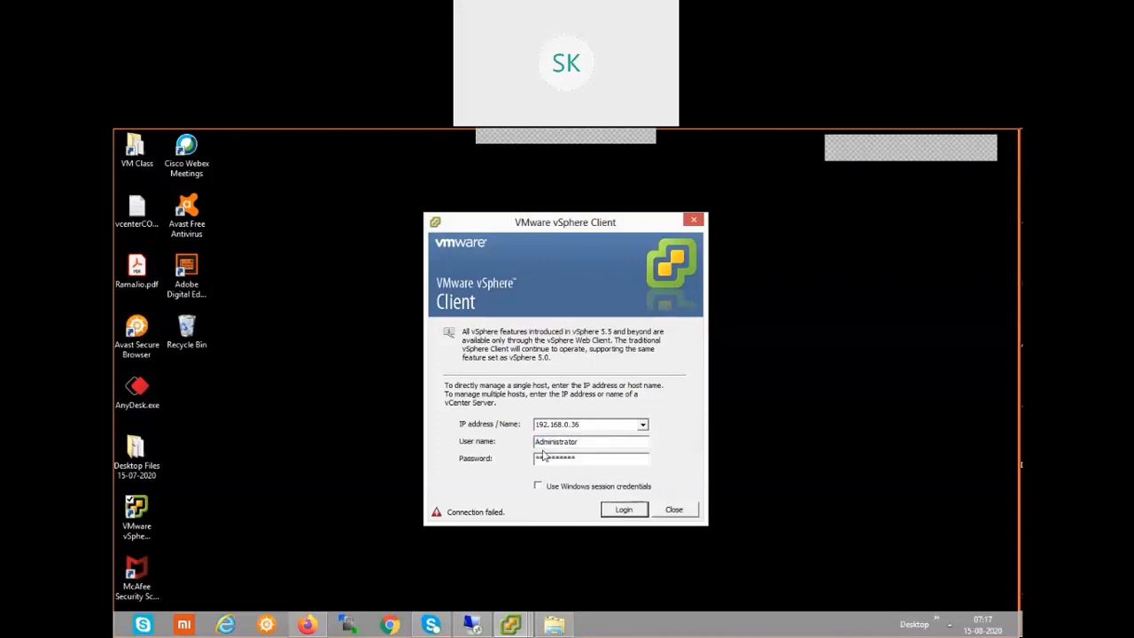
pyautogui.press('End')
pyautogui.write('@vsphere.local')
pyautogui.press('BackSpace')
pyautogui.press('BackSpace')
pyautogui.press('BackSpace')
pyautogui.press('BackSpace')
pyautogui.press('BackSpace')
pyautogui.press('BackSpace')
pyautogui.press('BackSpace')
pyautogui.press('BackSpace')
pyautogui.press('BackSpace')
pyautogui.press('BackSpace')
pyautogui.write('**********')
pyautogui.click(625, 511)
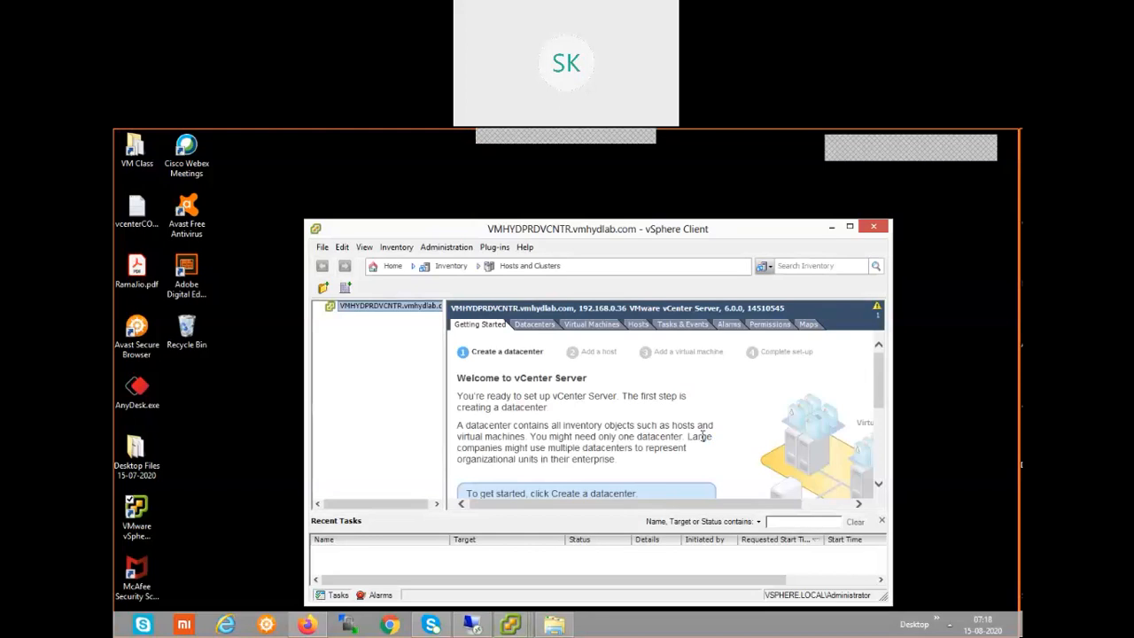
pyautogui.click(849, 227)
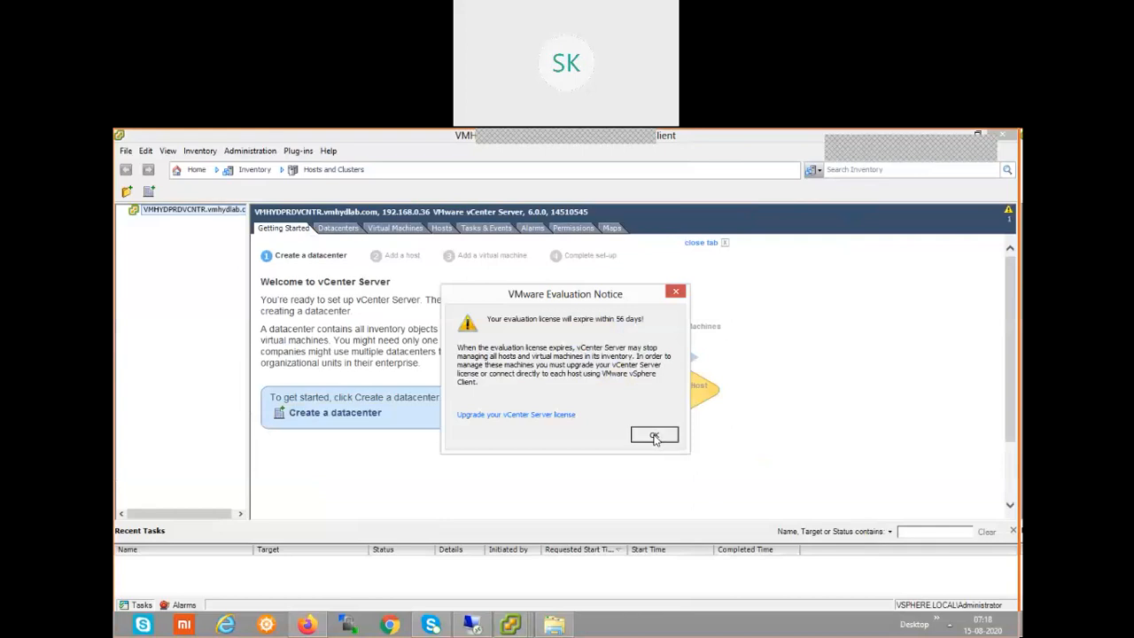
# Dismiss the evaluation notice, show the vCenter Permissions tab, and right-click the permissions list.
pyautogui.click(654, 436)
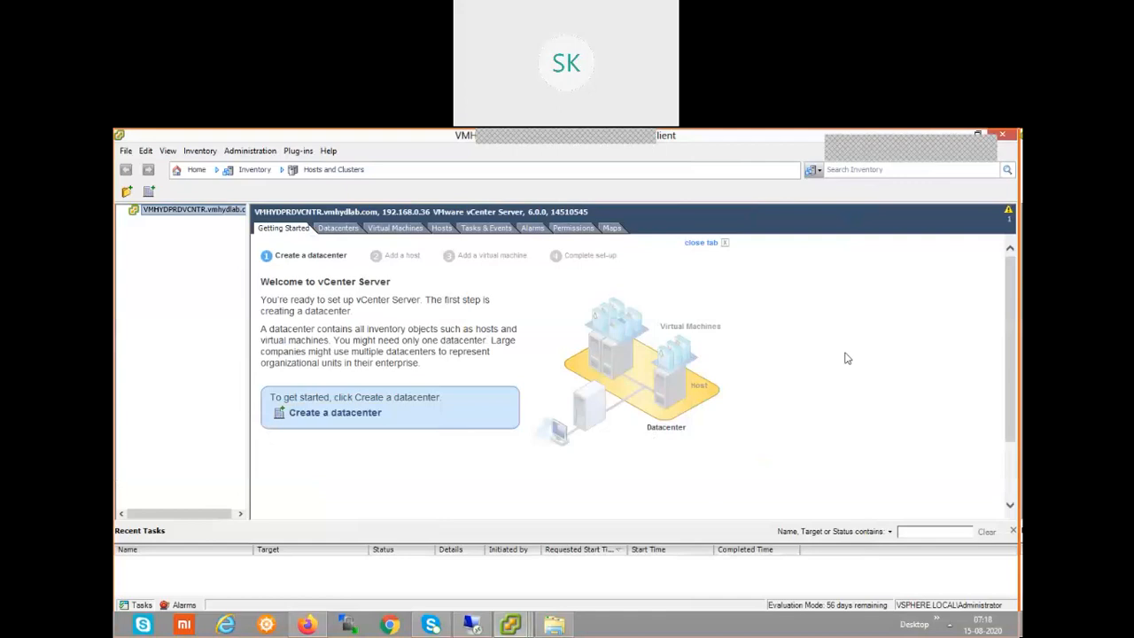
pyautogui.click(572, 230)
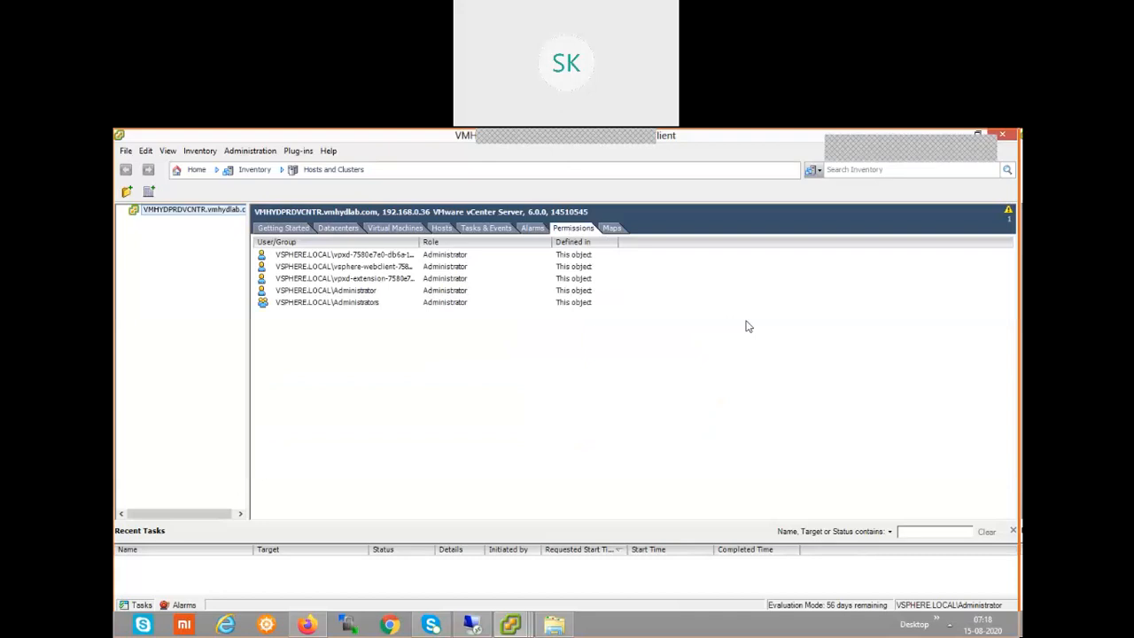
pyautogui.rightClick(621, 356)
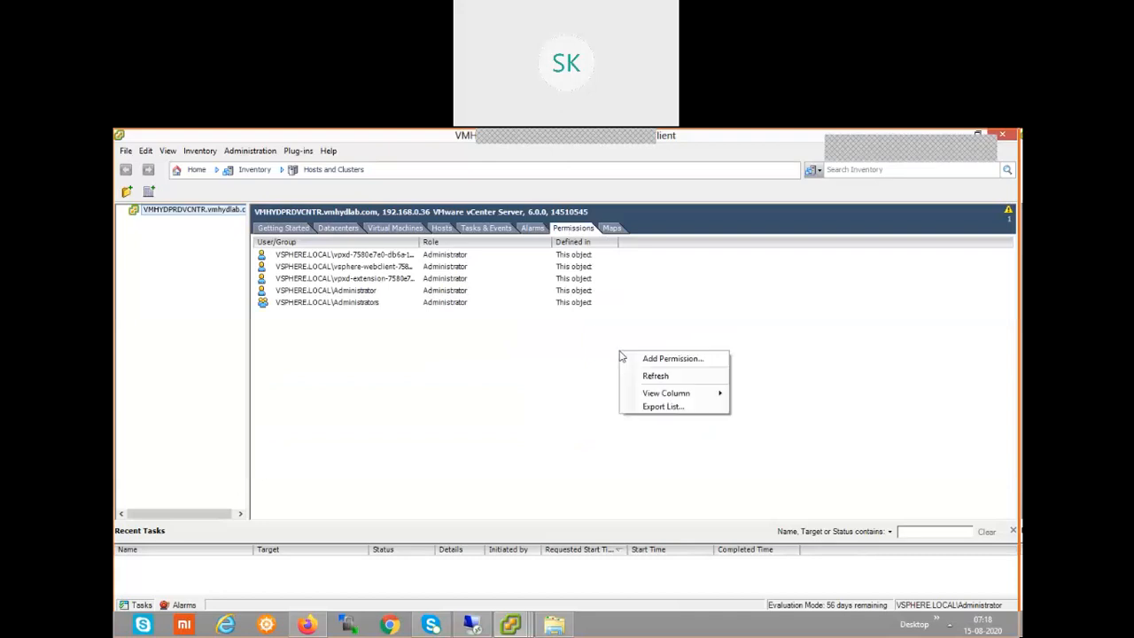
# Start adding a permission on the vCenter and open the Select Users and Groups list.
pyautogui.click(657, 359)
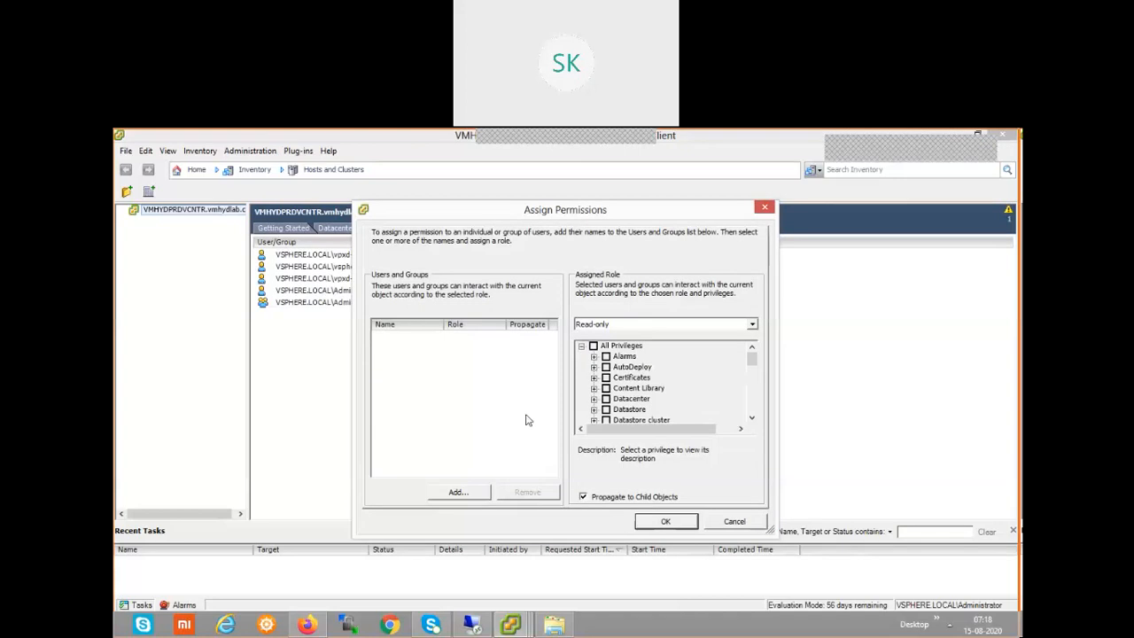
pyautogui.click(467, 491)
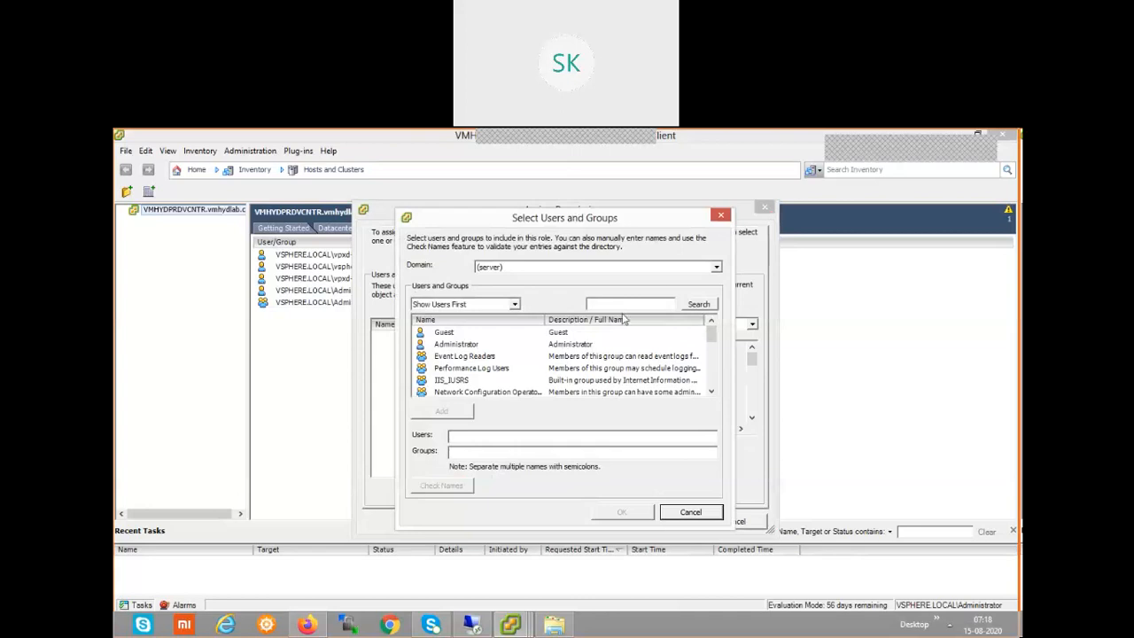
# Switch the domain to VMHYDLAB, then add and confirm its Administrator account as the permission's user.
pyautogui.click(717, 268)
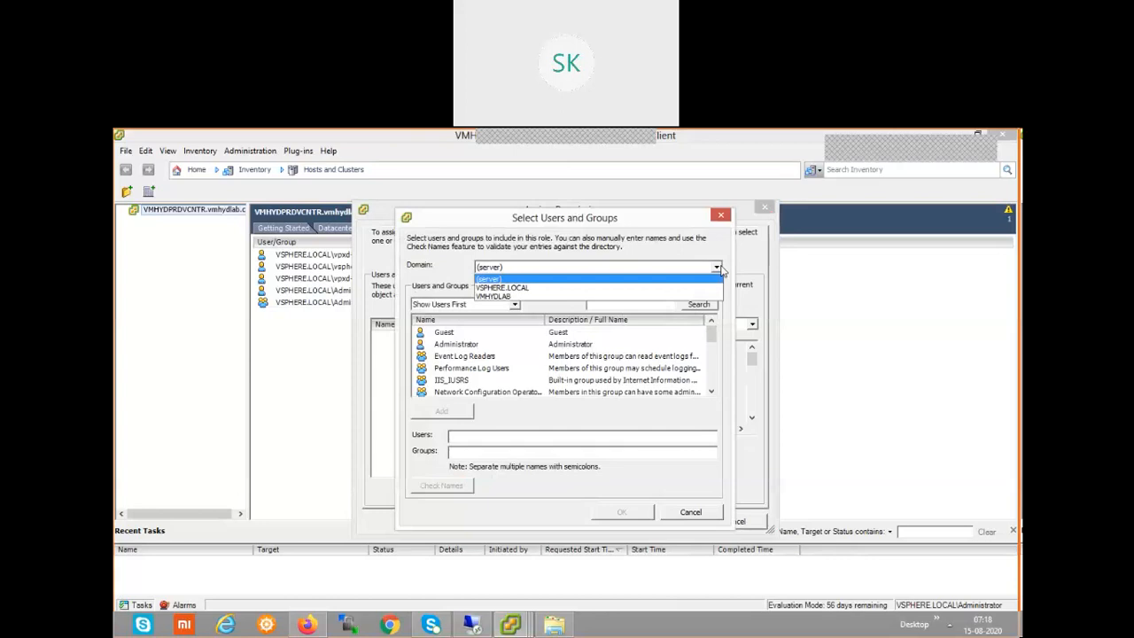
pyautogui.click(647, 297)
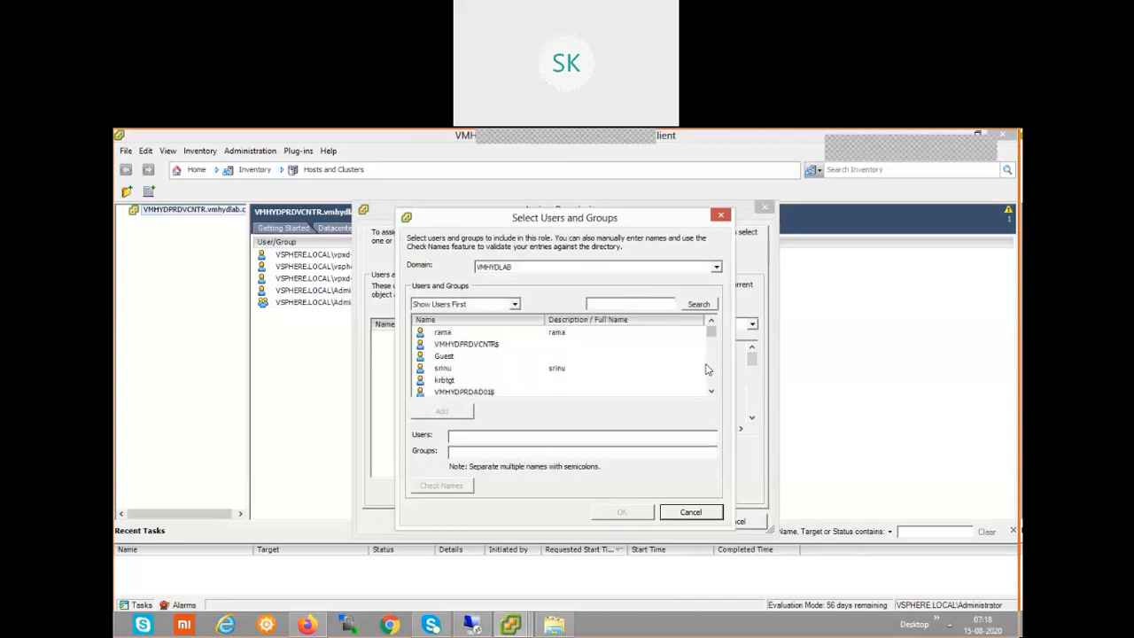
pyautogui.click(712, 391)
pyautogui.click(712, 392)
pyautogui.click(711, 392)
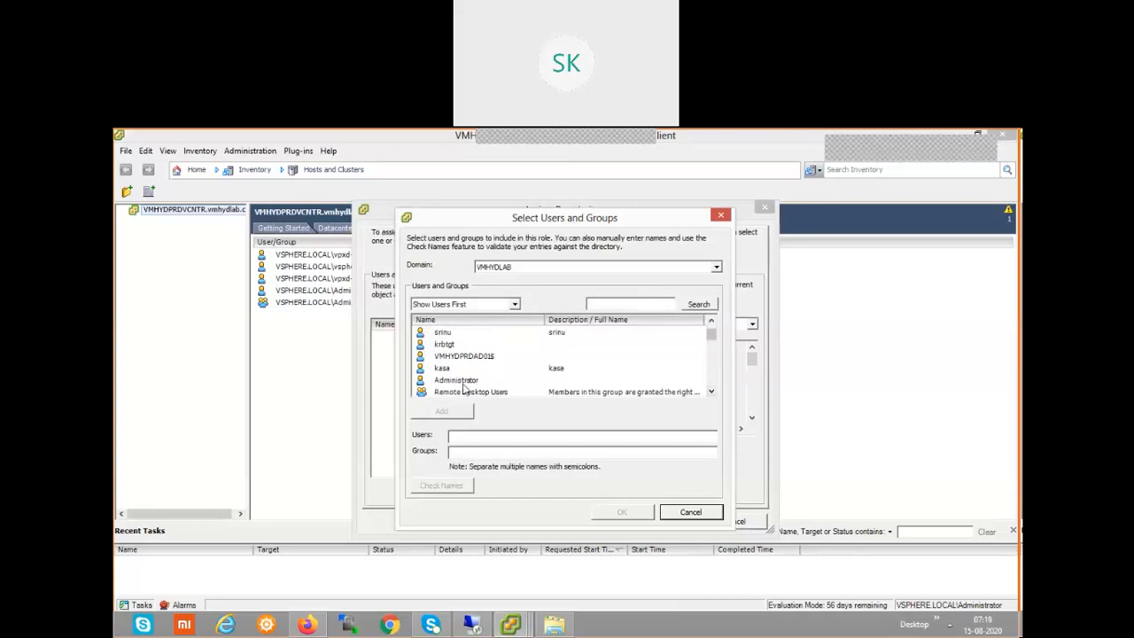
pyautogui.click(465, 381)
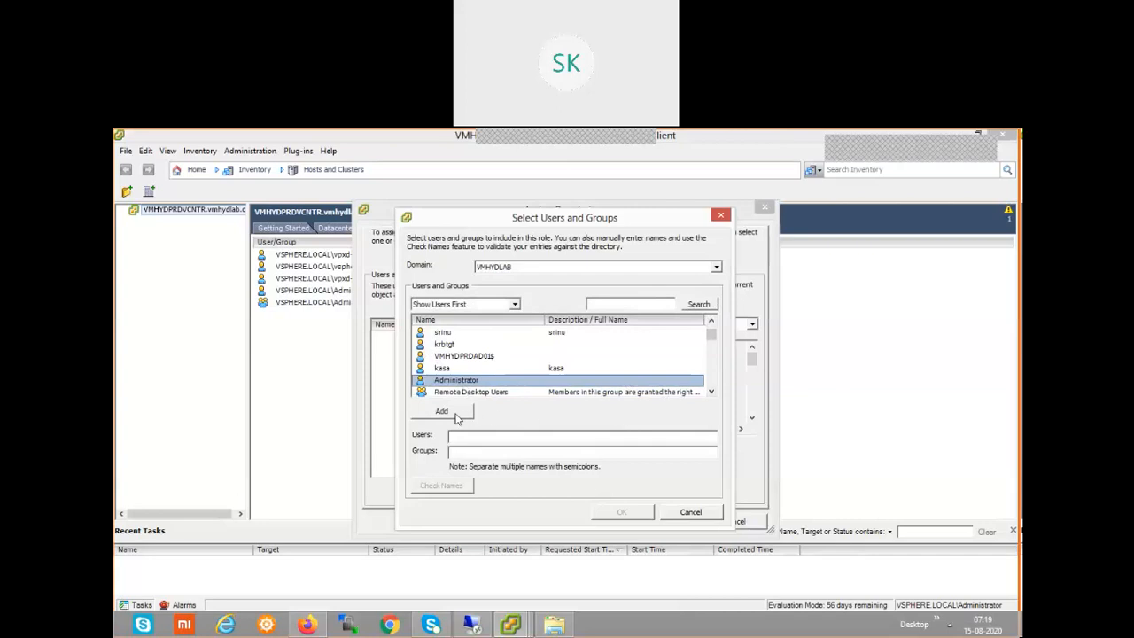
pyautogui.click(461, 414)
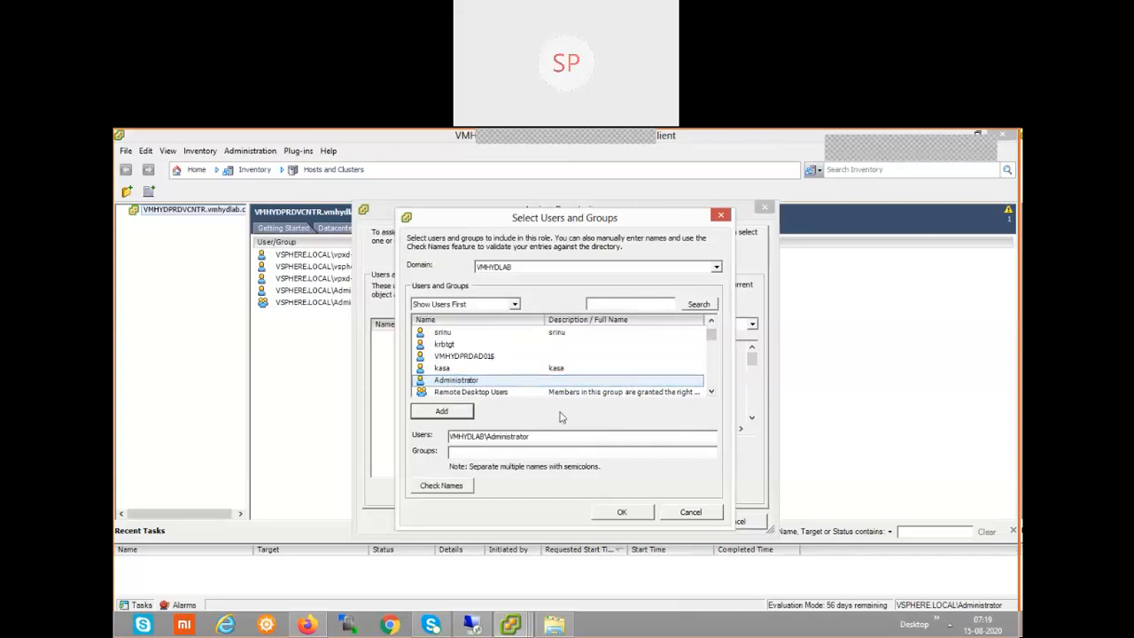
pyautogui.click(620, 517)
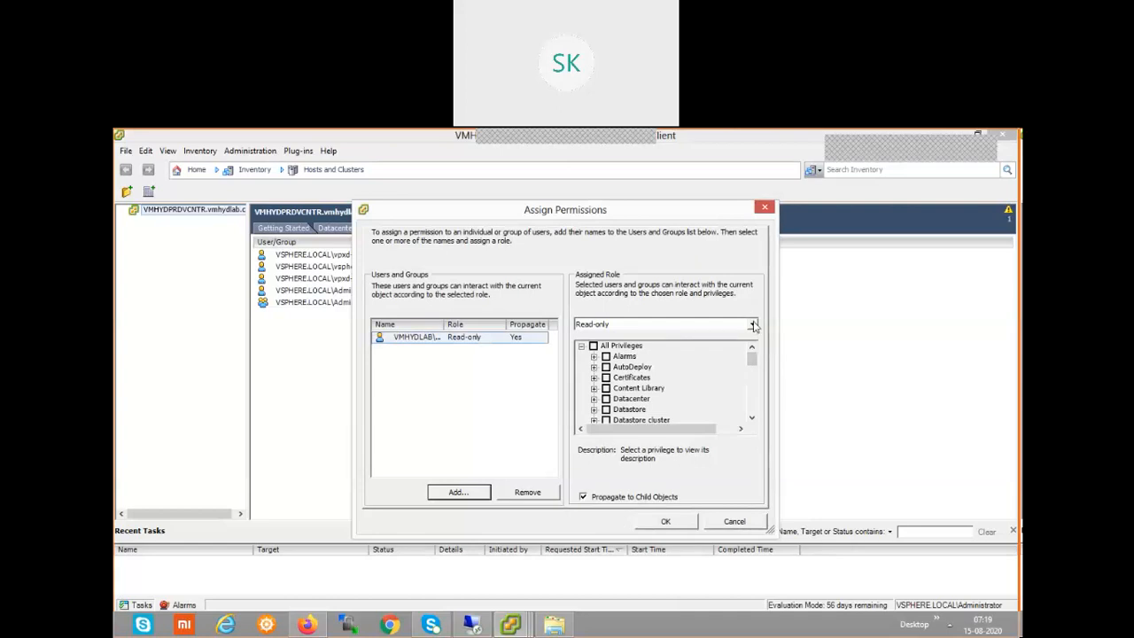
# Change the assigned role from Read-only to Administrator, keep propagation to child objects, and apply the permission.
pyautogui.click(752, 325)
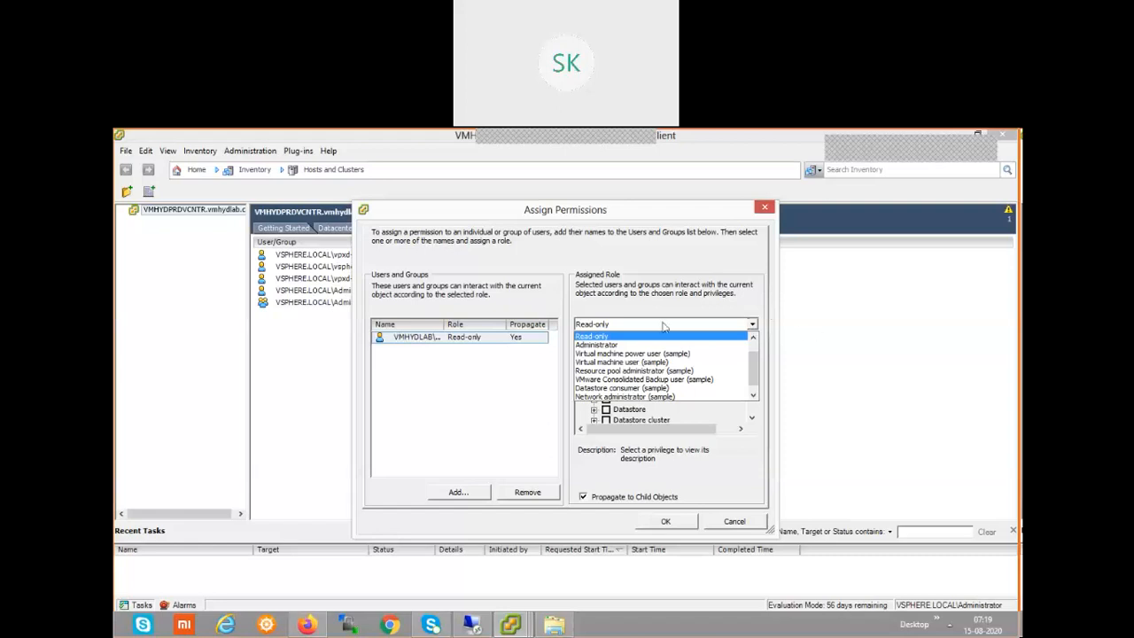
pyautogui.click(620, 345)
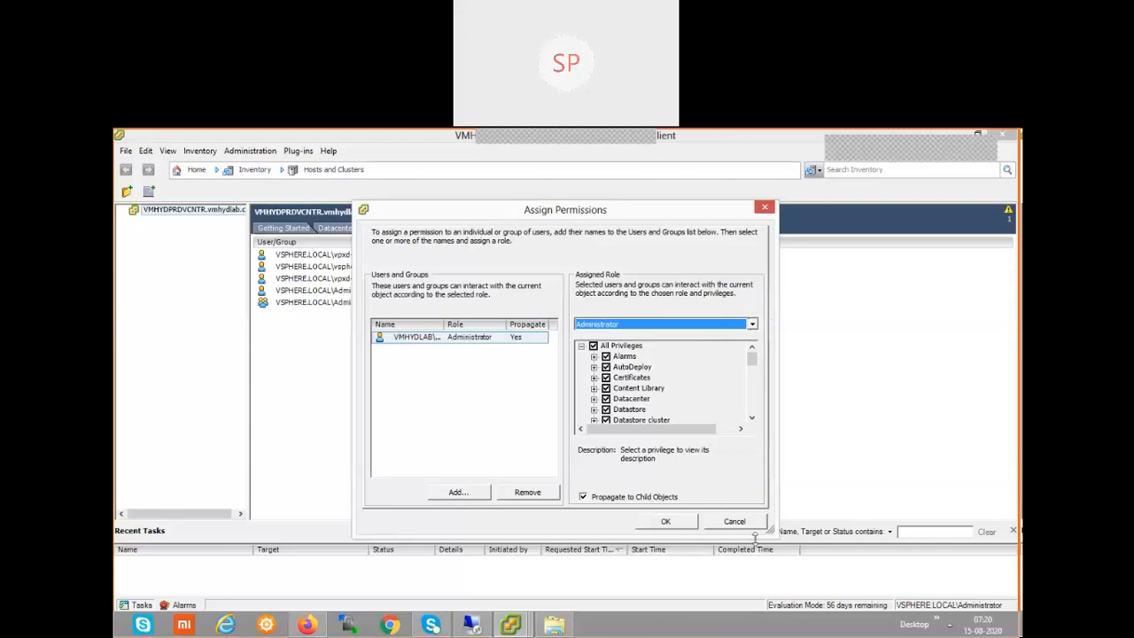
pyautogui.click(687, 523)
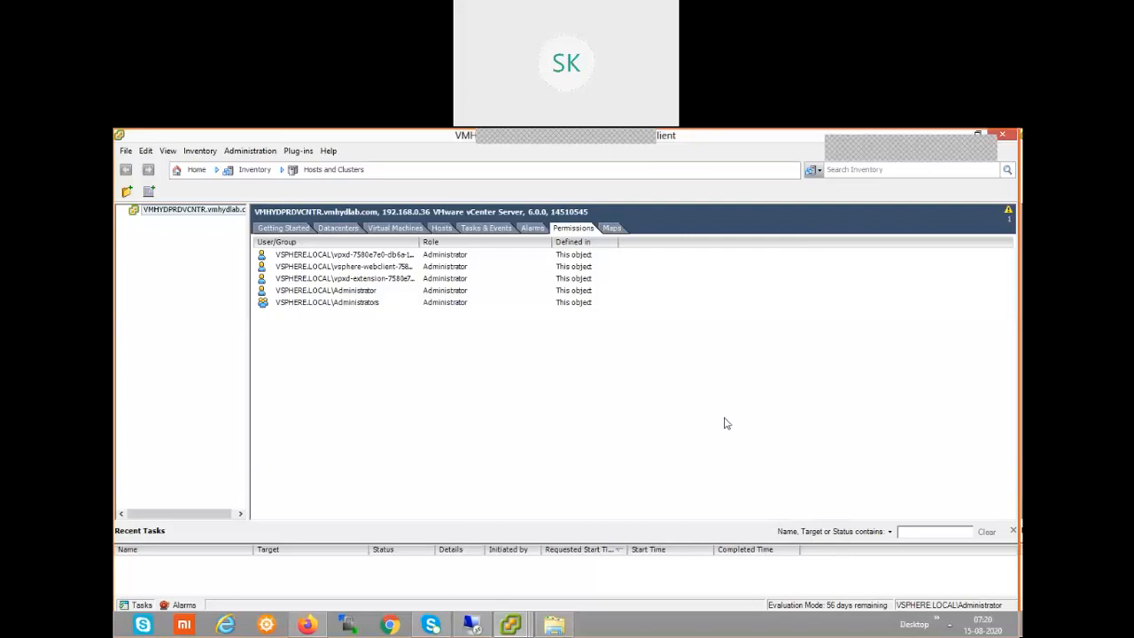
# Refresh the permissions list, select the new VMHYDLAB\Administrator entry, and restore the window size.
pyautogui.rightClick(497, 360)
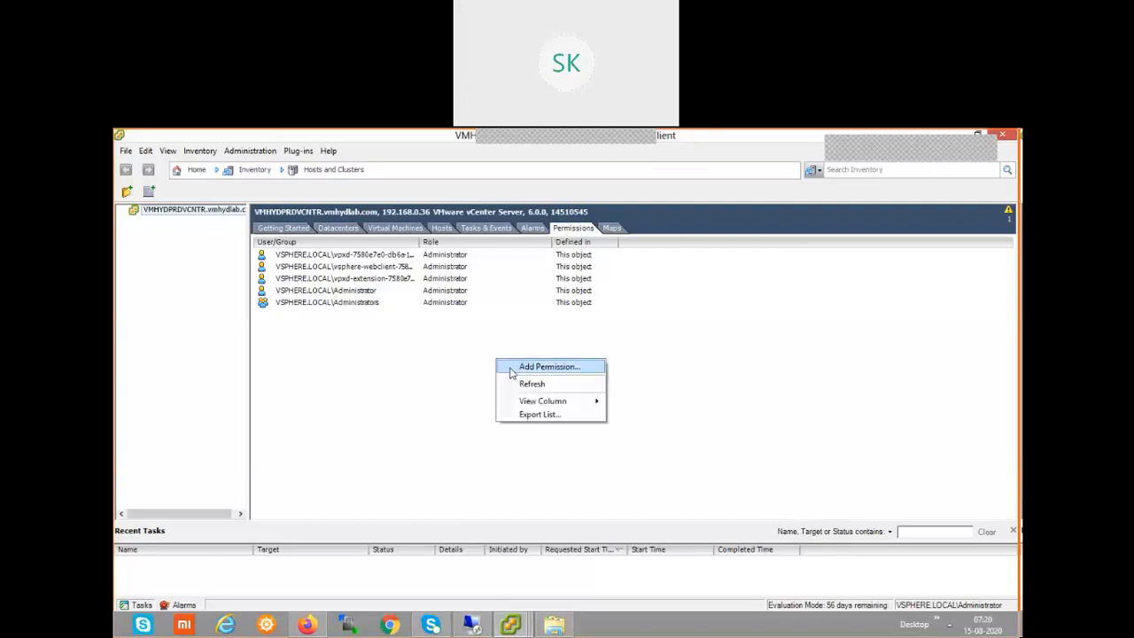
pyautogui.click(534, 383)
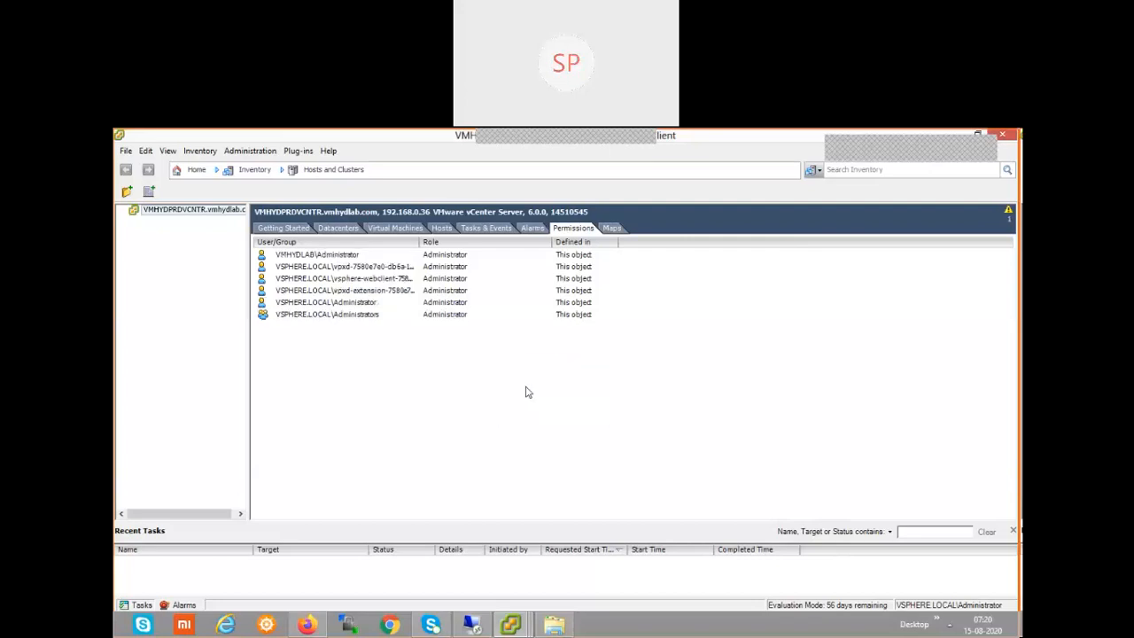
pyautogui.click(344, 257)
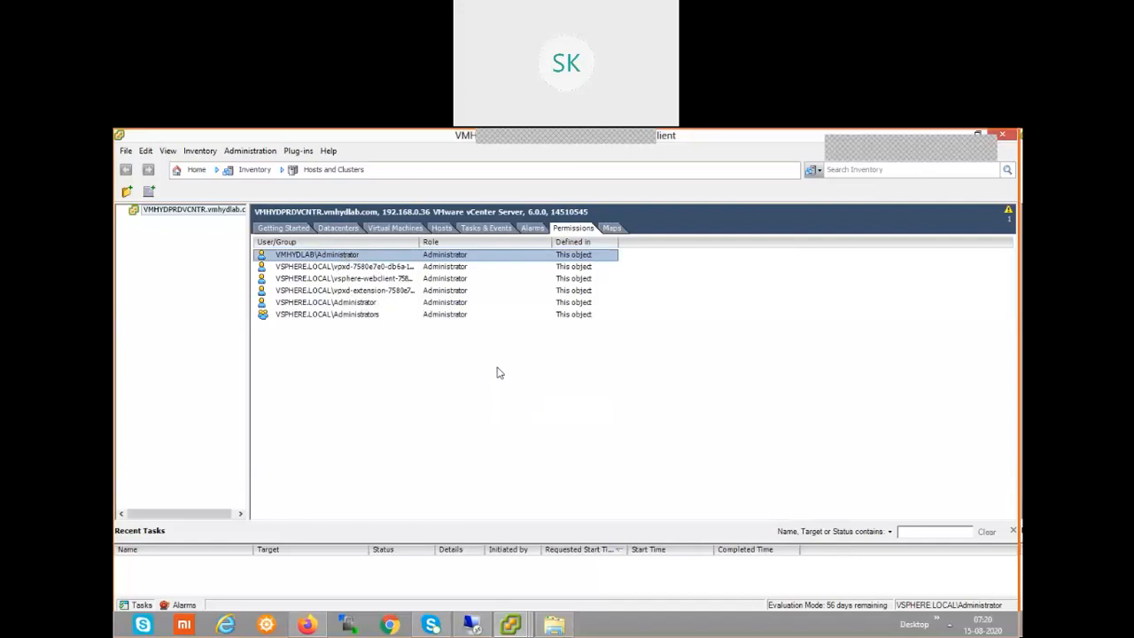
pyautogui.doubleClick(685, 138)
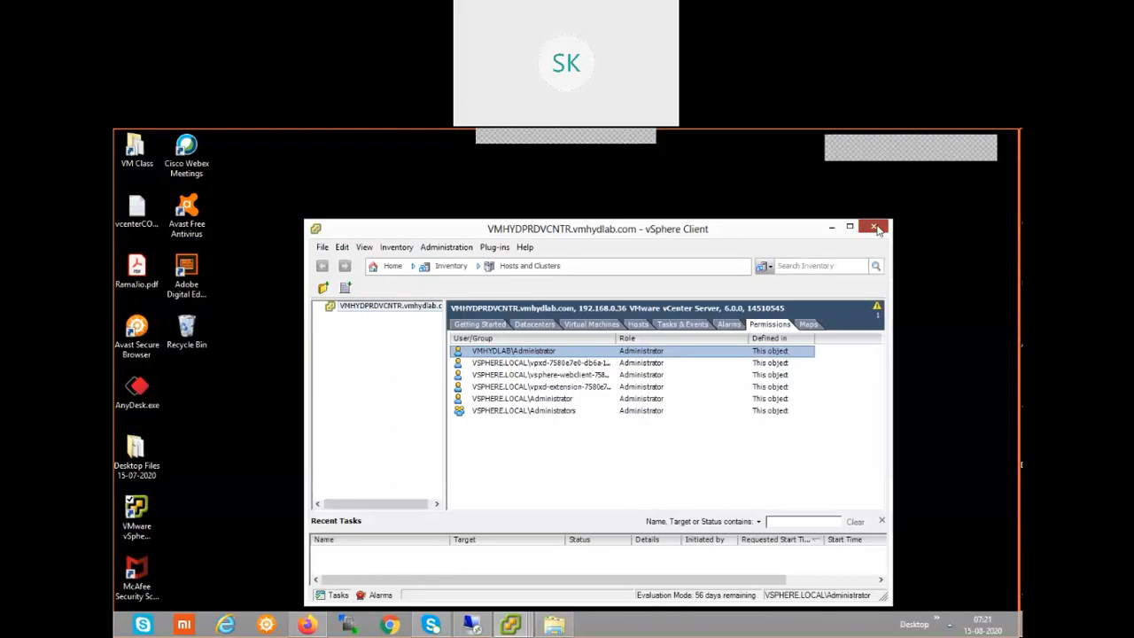
# Relaunch vSphere Client and enter the VMHYDLAB administrator user name and password.
pyautogui.click(876, 229)
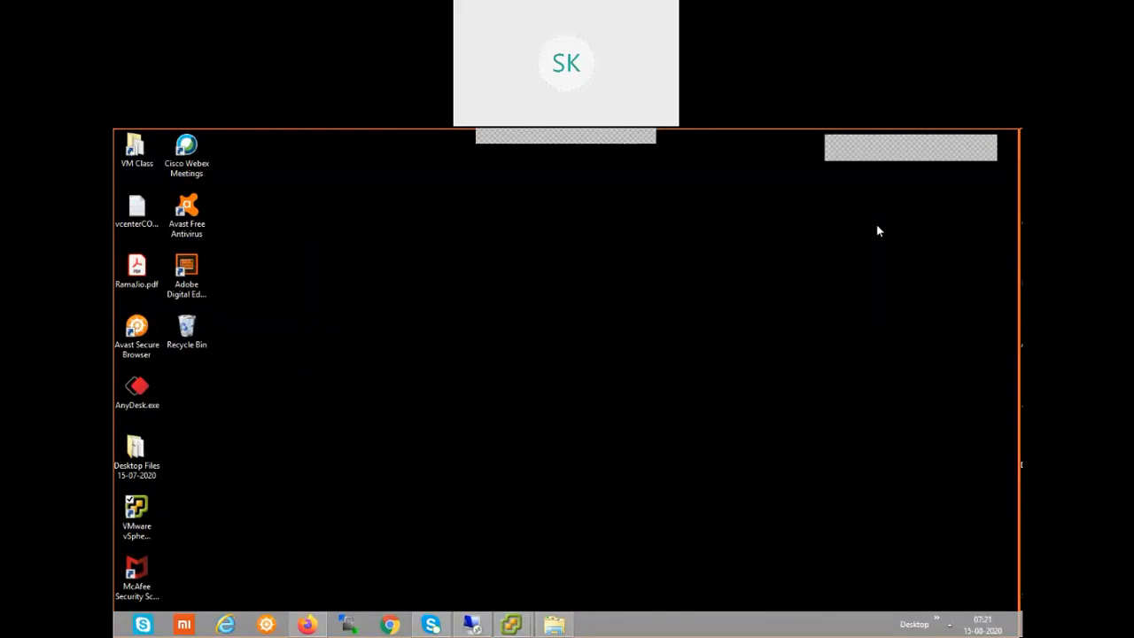
pyautogui.doubleClick(136, 523)
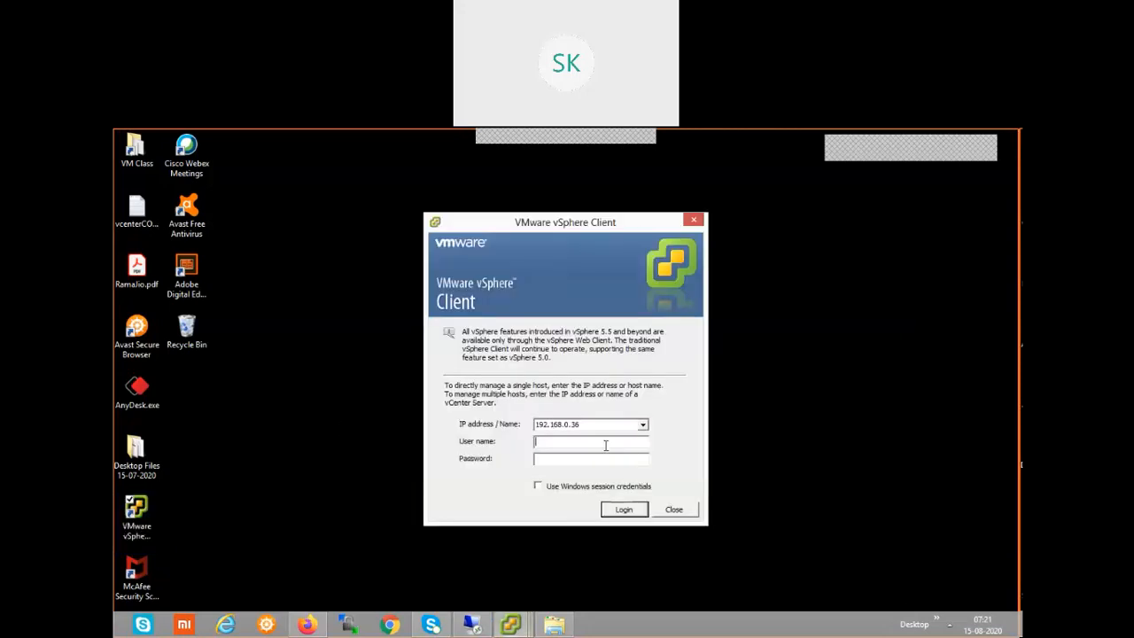
pyautogui.write('vmhydlab\\administrator*')
pyautogui.press('BackSpace')
pyautogui.press('BackSpace')
pyautogui.write('**********')
# Log in to the vCenter at 192.168.0.36, ignoring the certificate security warning.
pyautogui.click(633, 514)
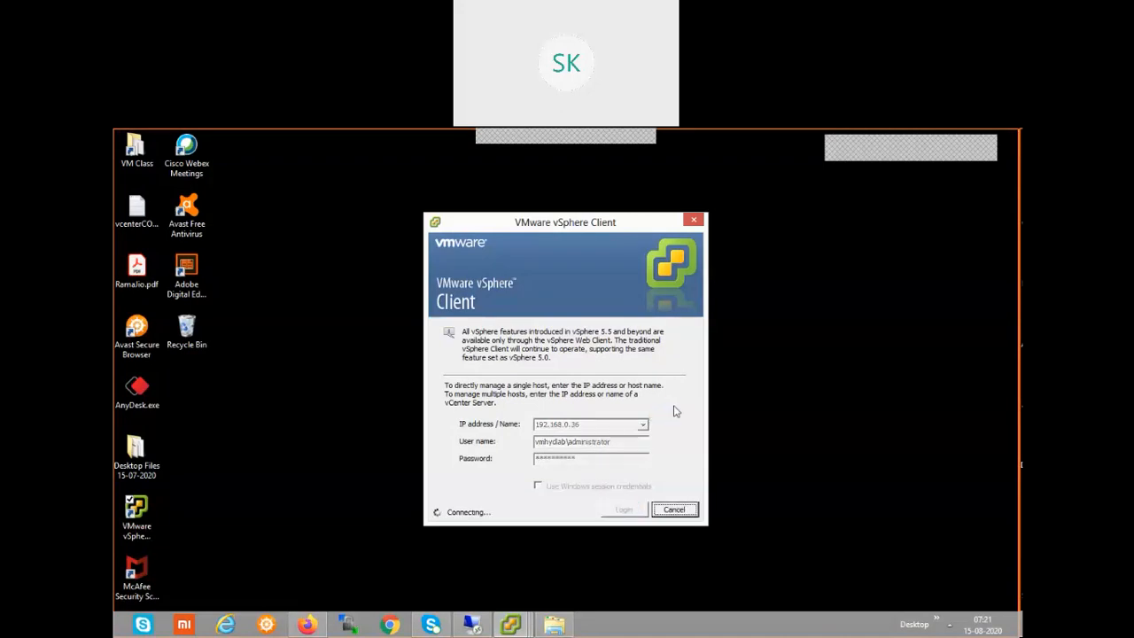
pyautogui.click(615, 430)
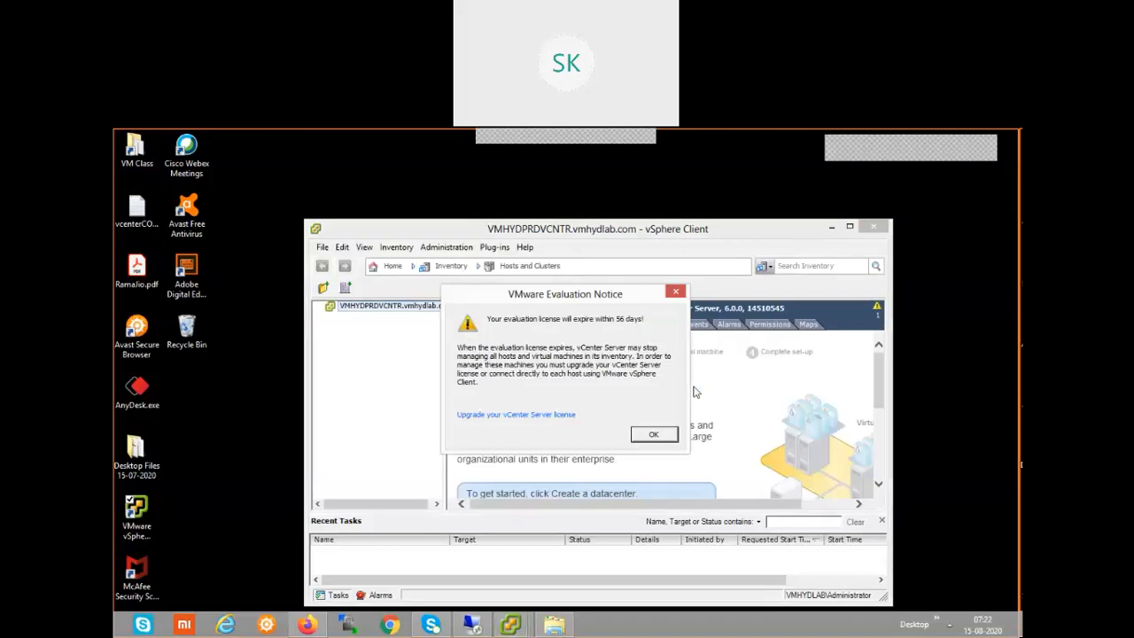
# Dismiss the evaluation notice, maximize the client window, and return to the Home page.
pyautogui.click(656, 435)
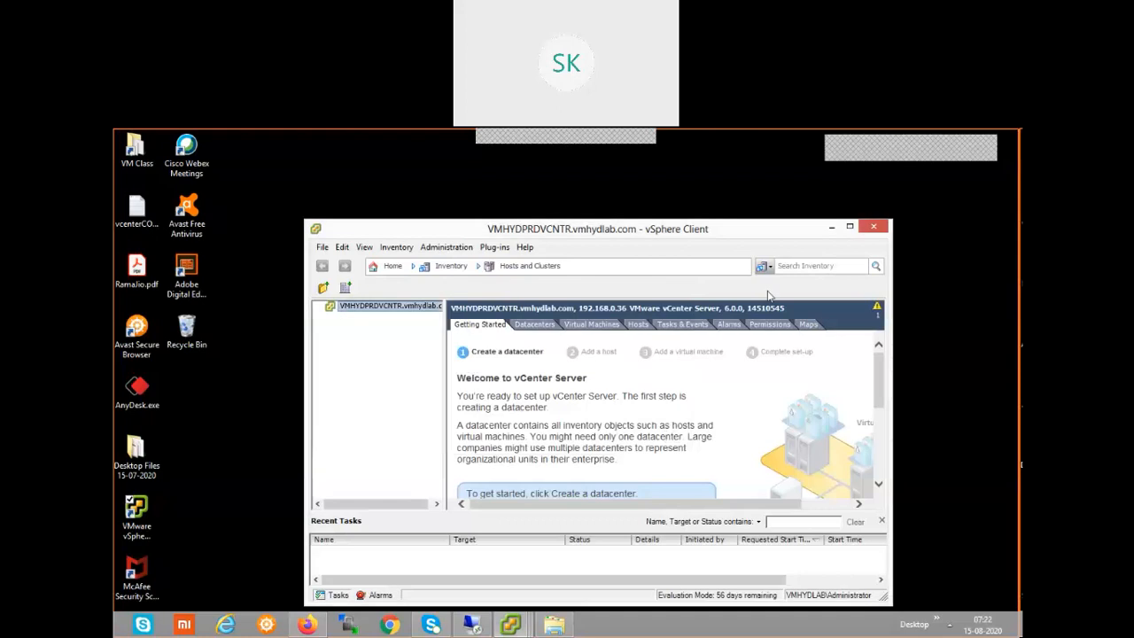
pyautogui.doubleClick(782, 234)
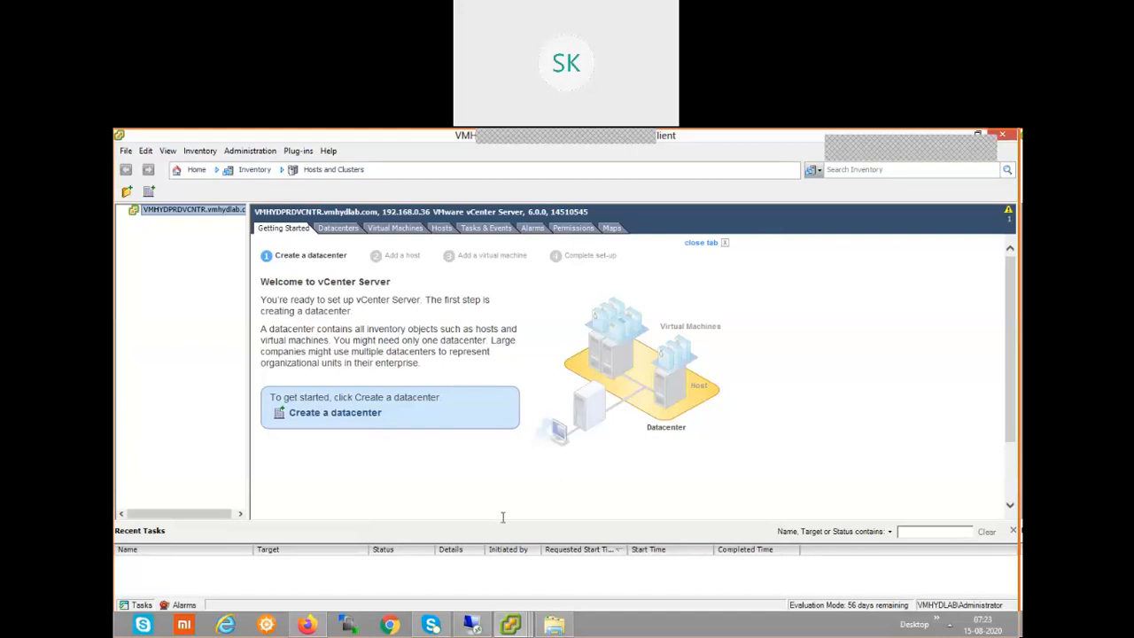
pyautogui.click(190, 171)
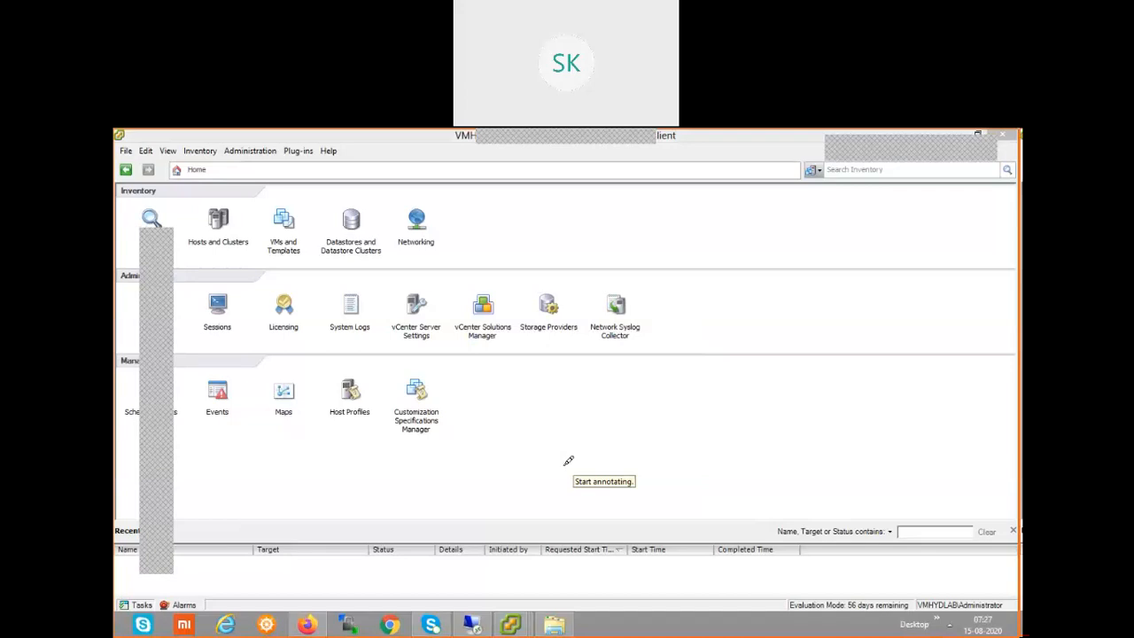
# Tick Sessions and Licensing in red, circle System Logs and vCenter Server Settings, and tick Maps.
pyautogui.moveTo(259, 289); pyautogui.dragTo(235, 308)
pyautogui.moveTo(312, 294); pyautogui.dragTo(303, 317)
pyautogui.moveTo(364, 294); pyautogui.dragTo(375, 300)
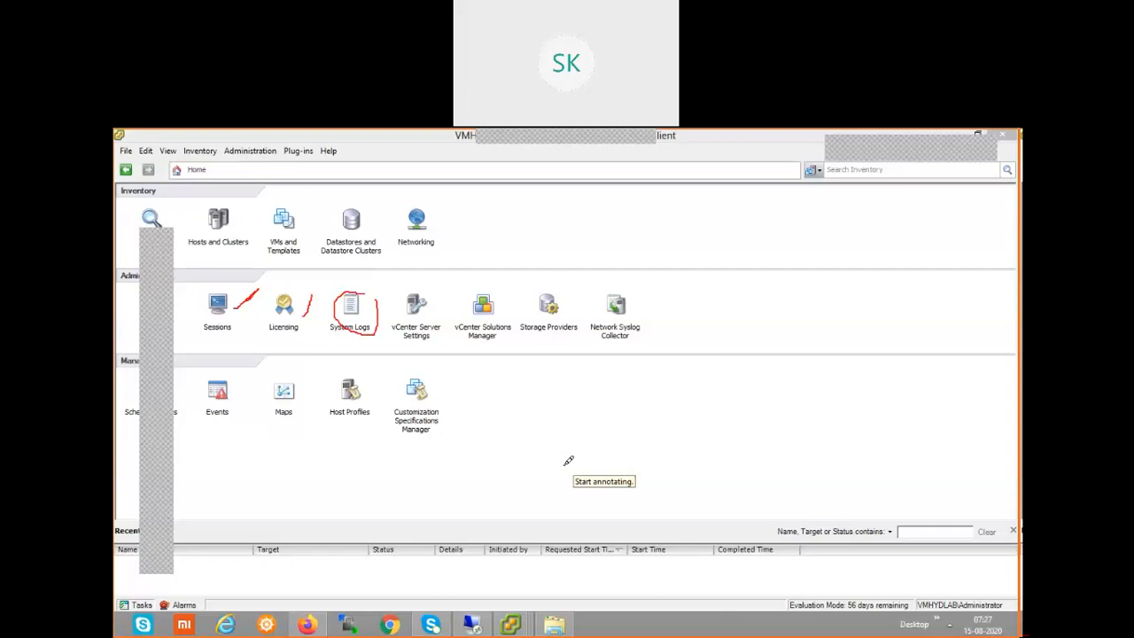
pyautogui.moveTo(427, 294); pyautogui.dragTo(429, 287)
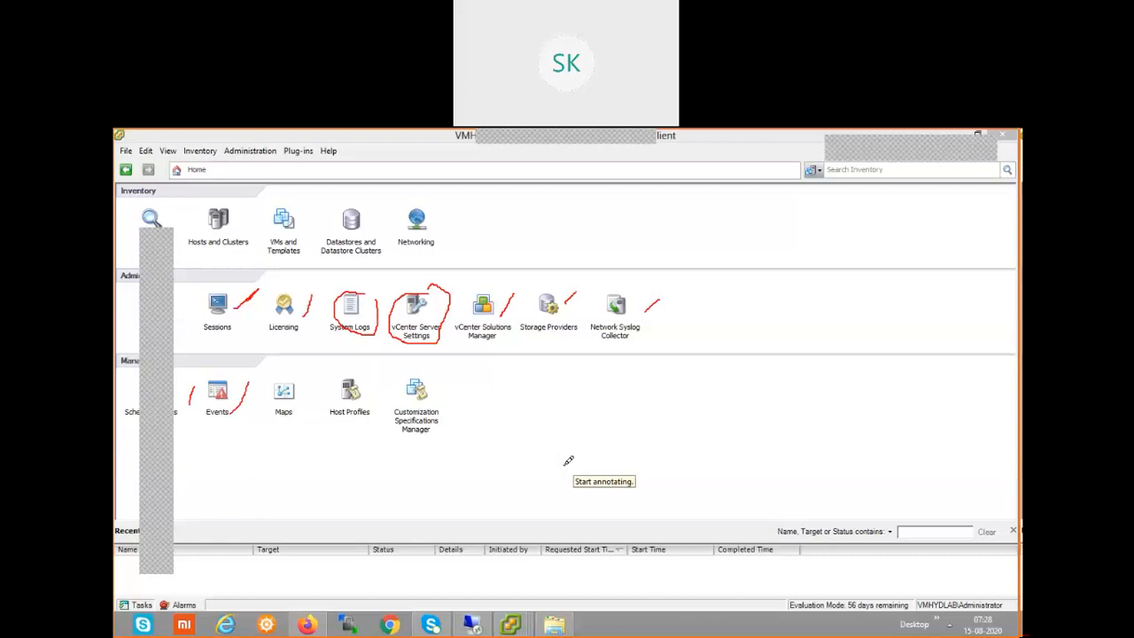
pyautogui.moveTo(301, 383); pyautogui.dragTo(295, 401)
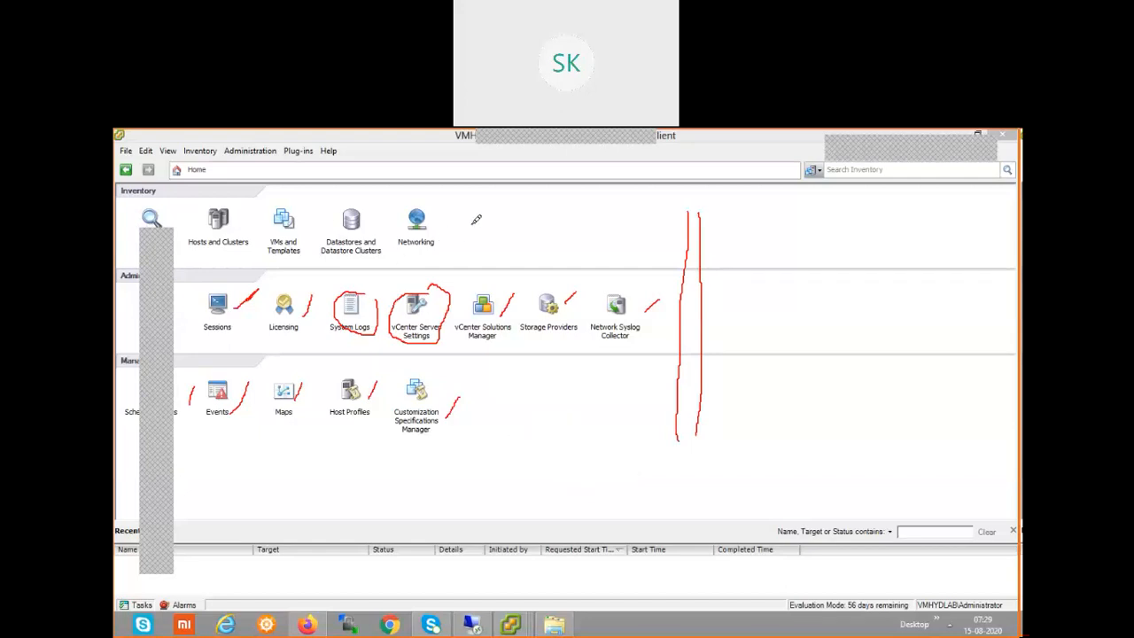
# Clear the red annotations and exit drawing mode.
pyautogui.press('Escape')
# Open Hosts and Clusters and bring up the vCenter server's context menu offering New Datacenter.
pyautogui.click(219, 231)
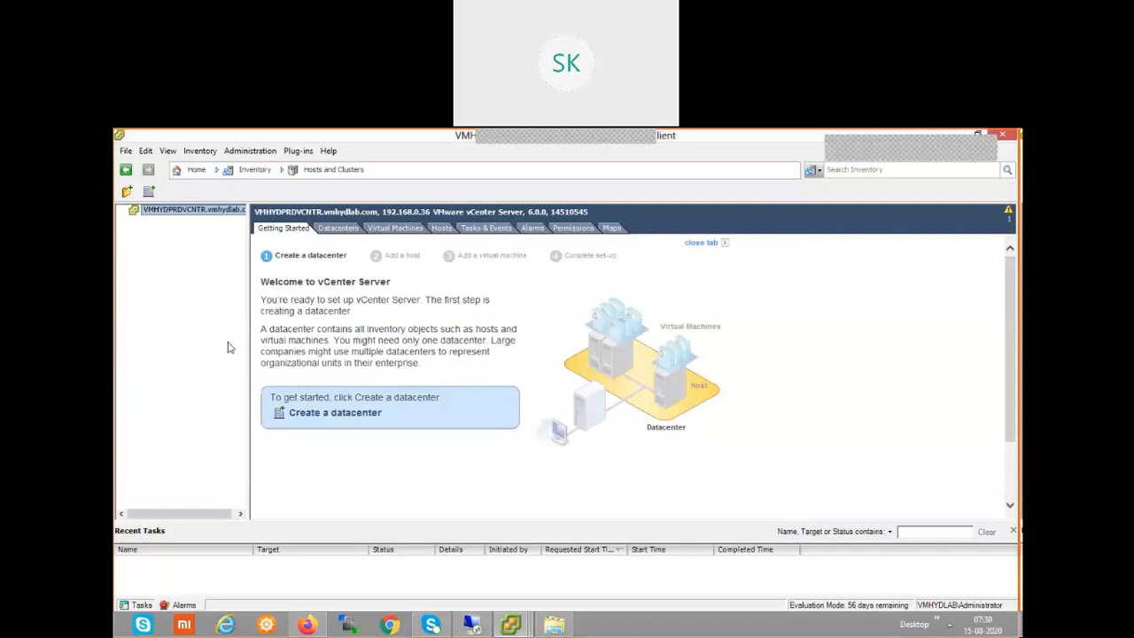
pyautogui.rightClick(186, 210)
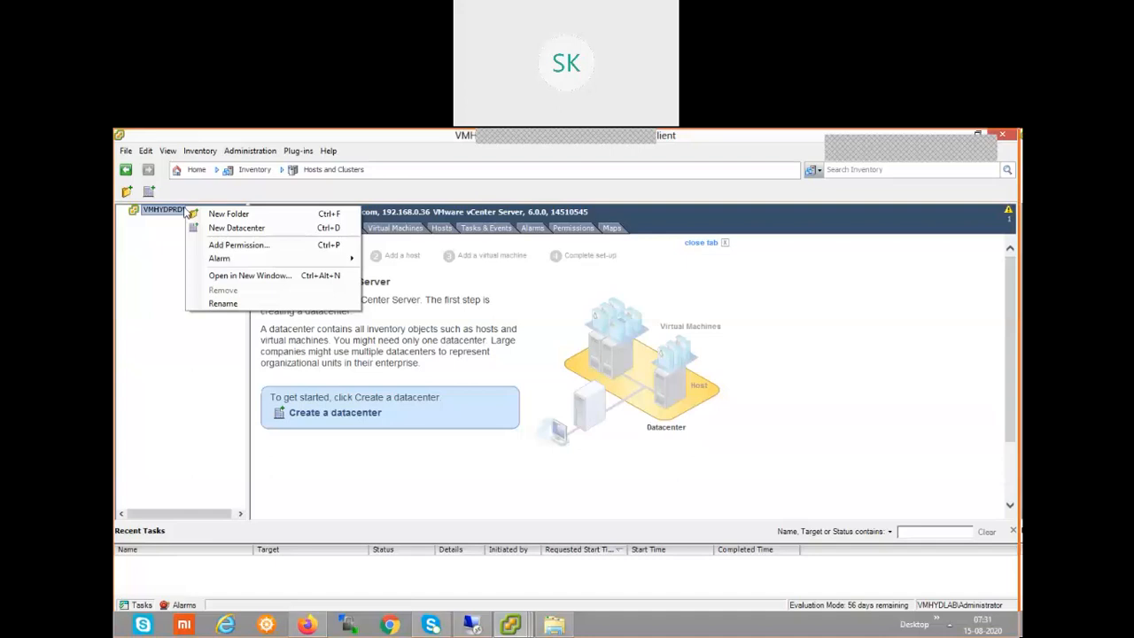
# Dismiss the vCenter server's action menu and clear the leftover selection.
pyautogui.click(177, 403)
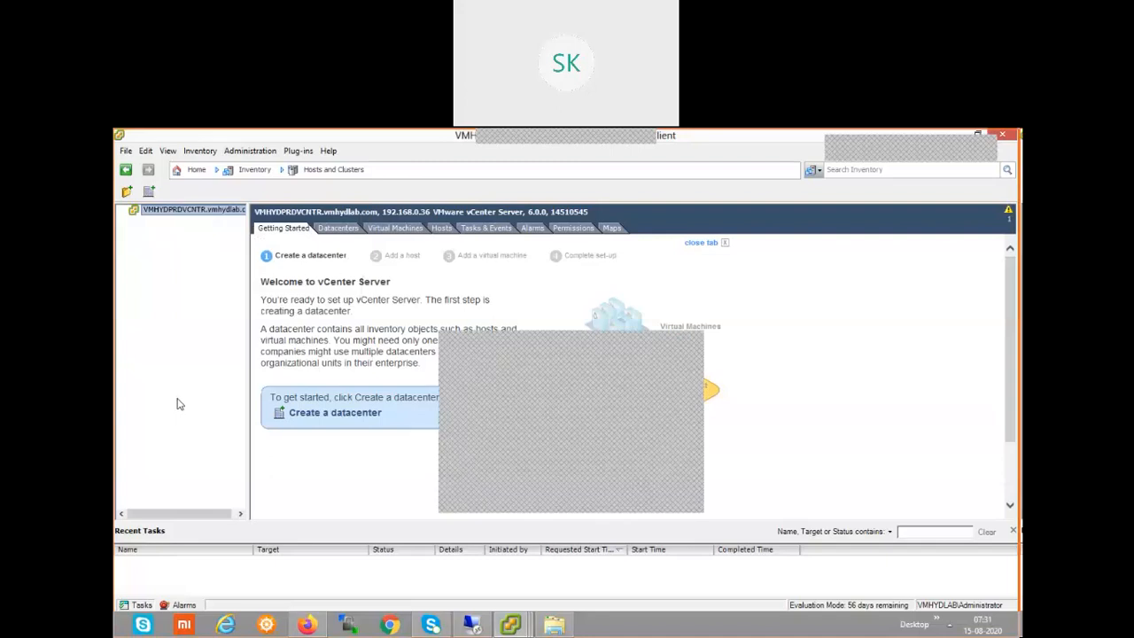
pyautogui.click(530, 487)
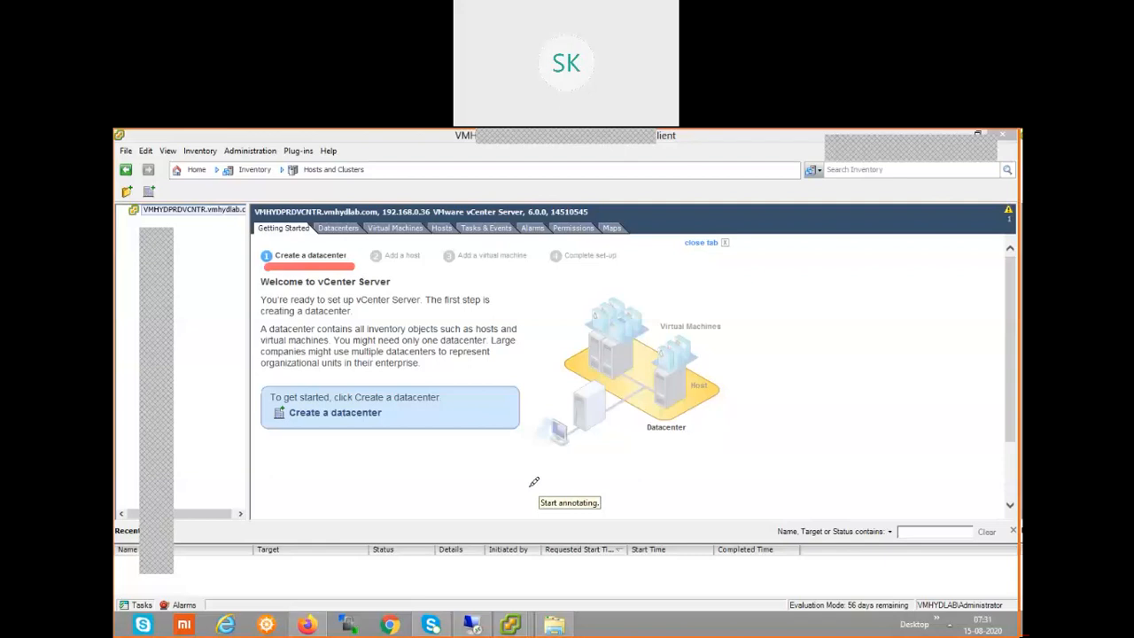
pyautogui.moveTo(565, 448); pyautogui.dragTo(587, 462)
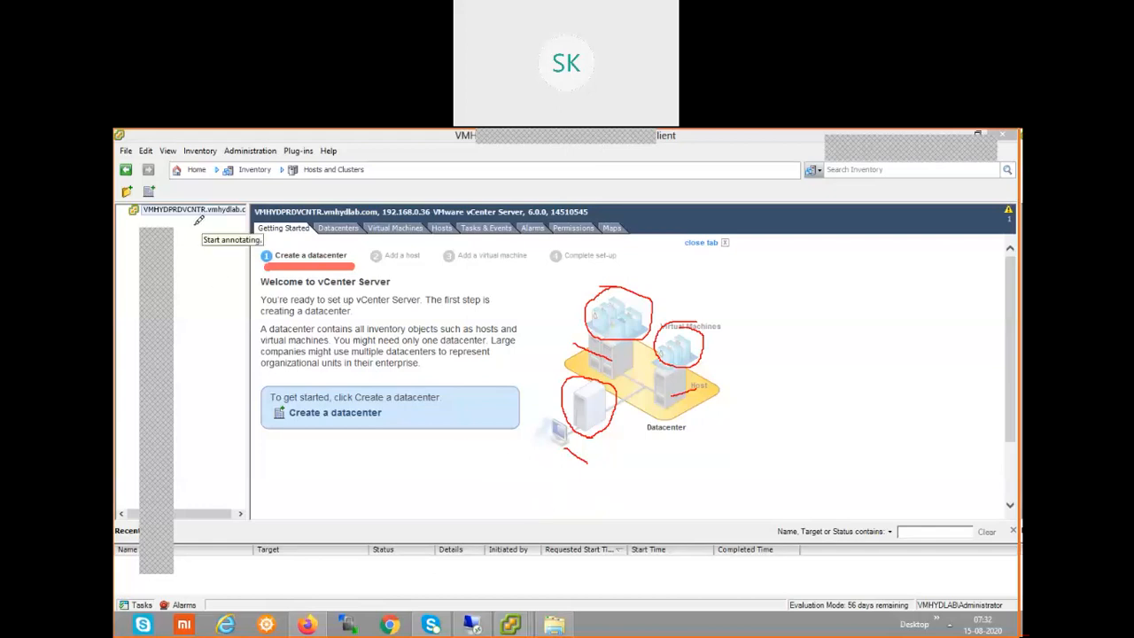
pyautogui.press('Escape')
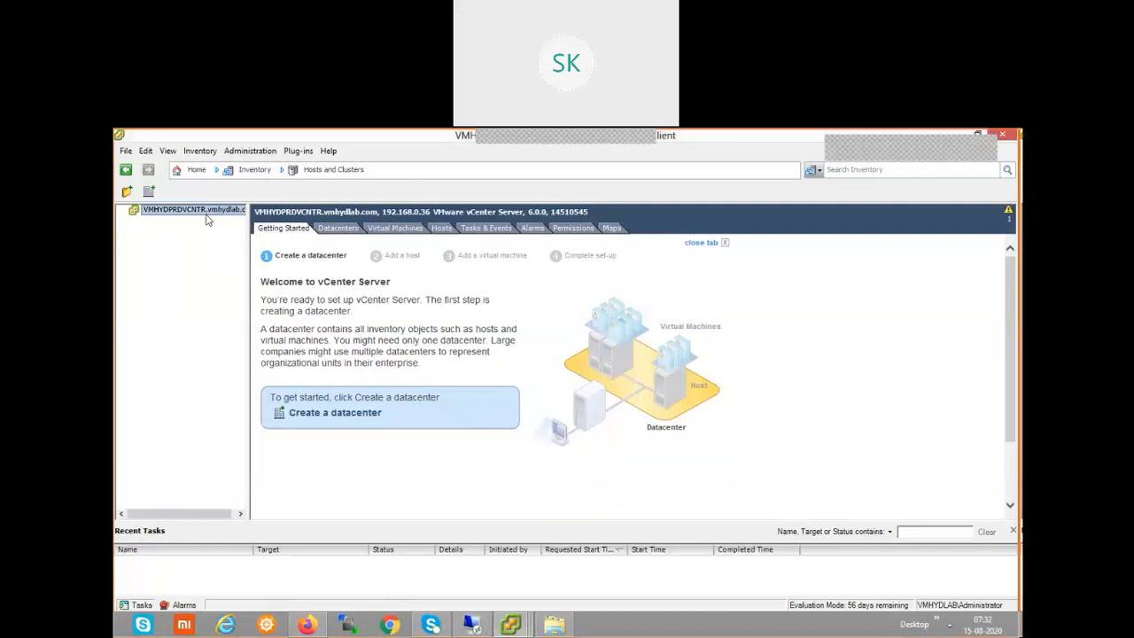
# Create a new datacenter named 'hyderabad' under the vCenter server.
pyautogui.rightClick(204, 214)
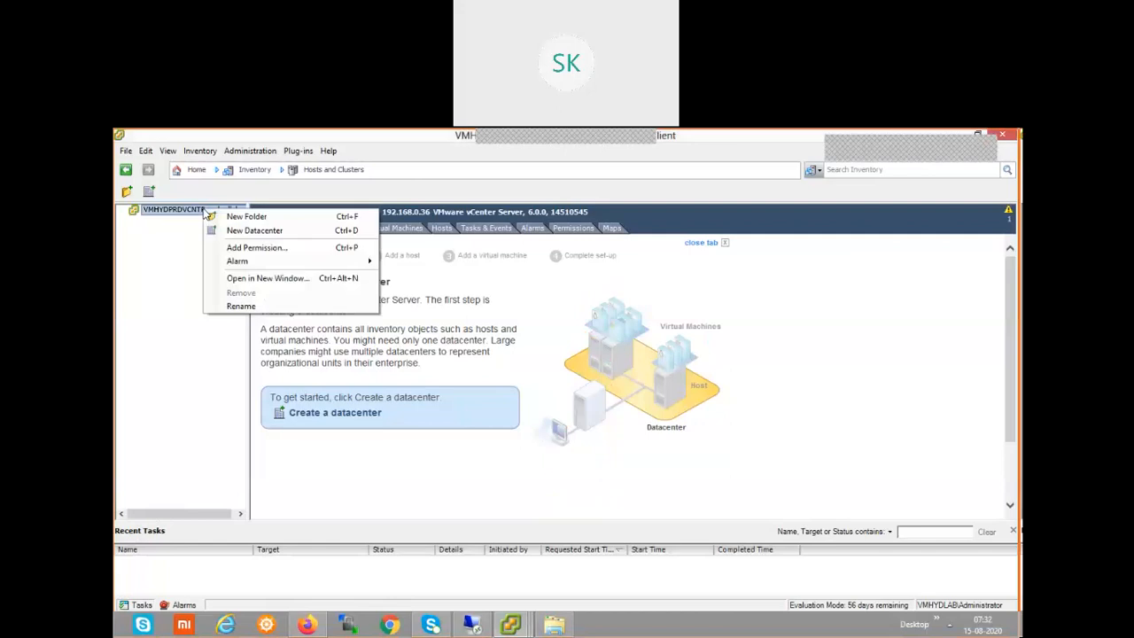
pyautogui.click(249, 233)
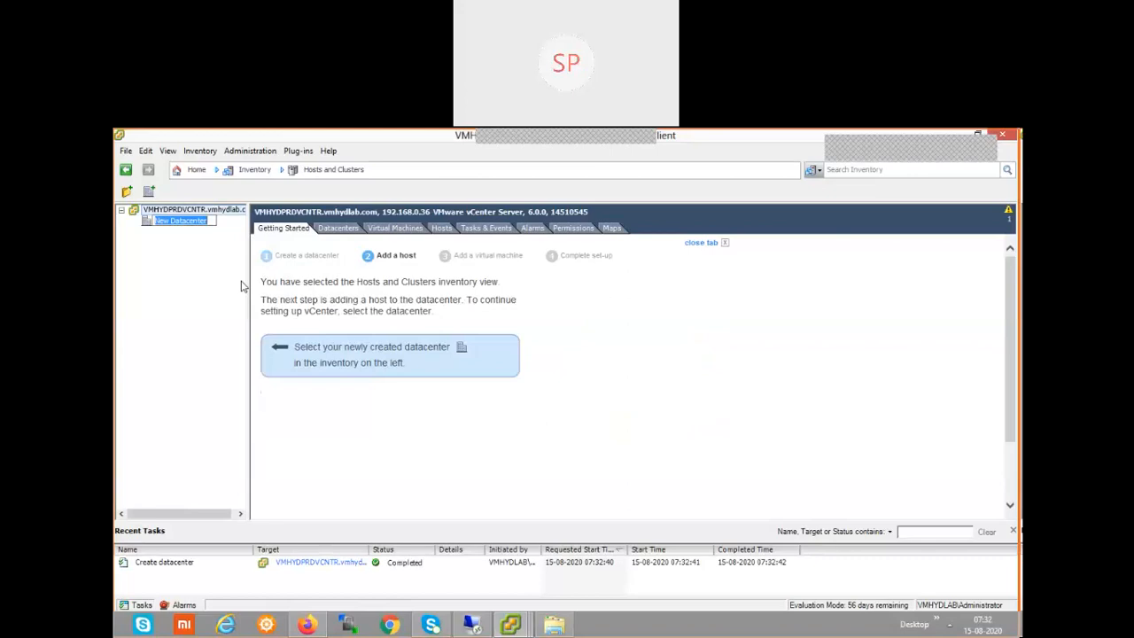
pyautogui.write('Hy')
pyautogui.press('BackSpace')
pyautogui.press('BackSpace')
pyautogui.write('hyderabad')
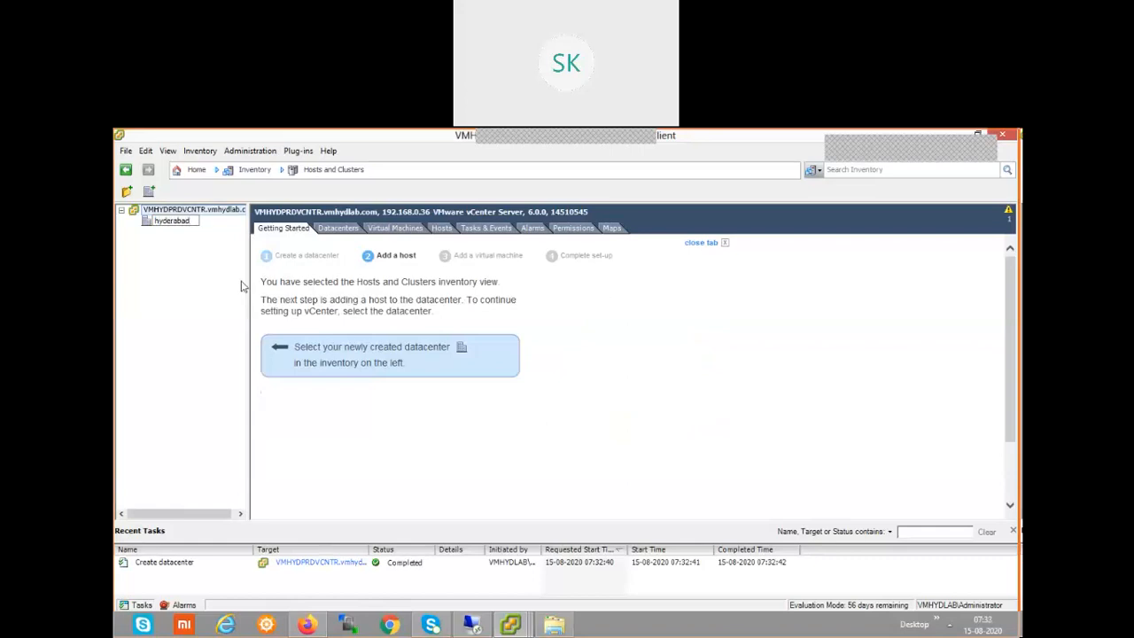
pyautogui.press('Return')
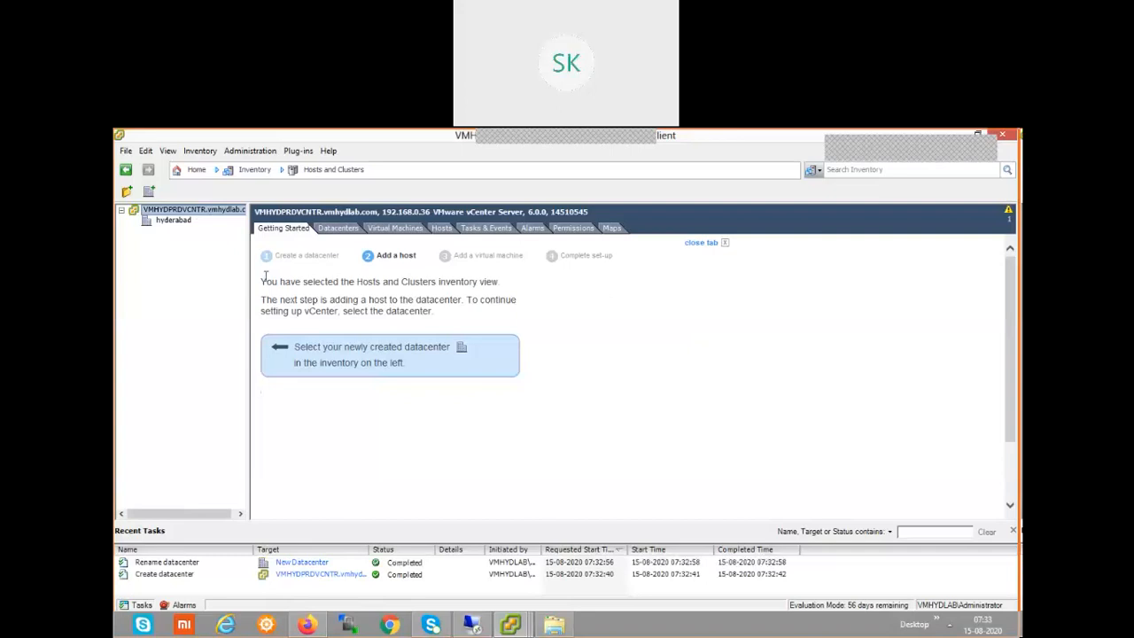
# Show the hyderabad datacenter's Getting Started page and bring up its actions menu.
pyautogui.rightClick(203, 214)
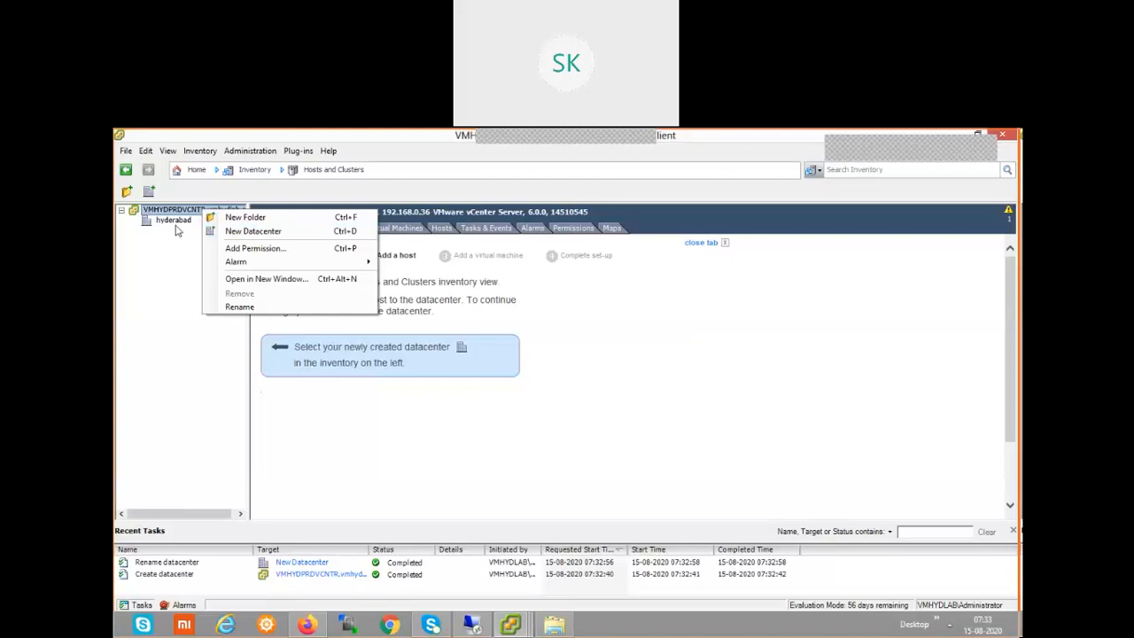
pyautogui.click(172, 227)
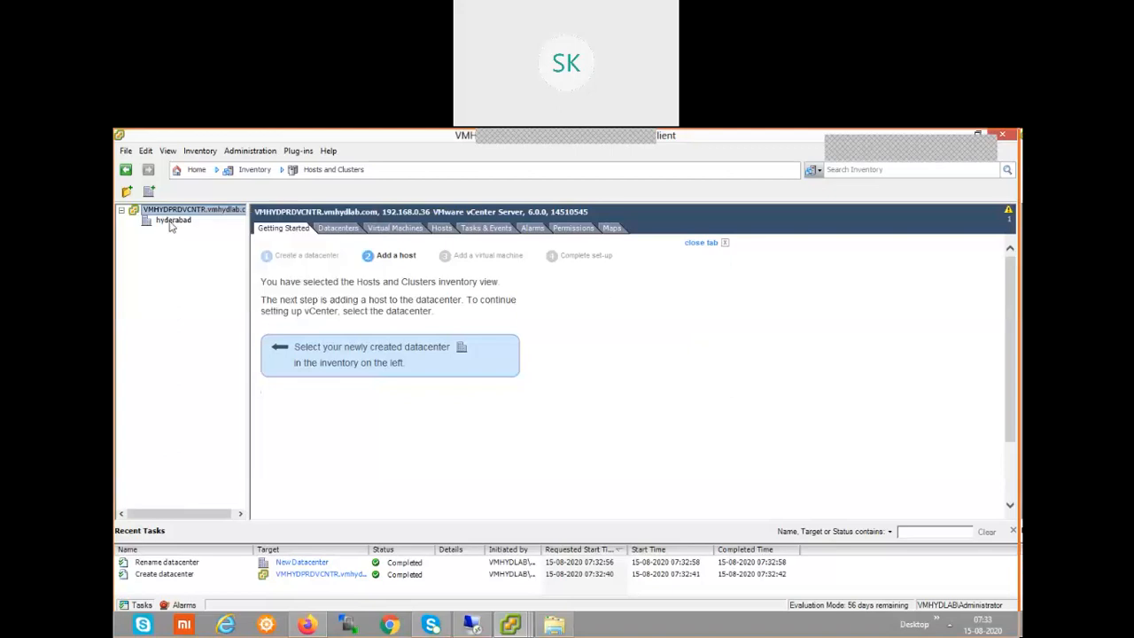
pyautogui.click(173, 223)
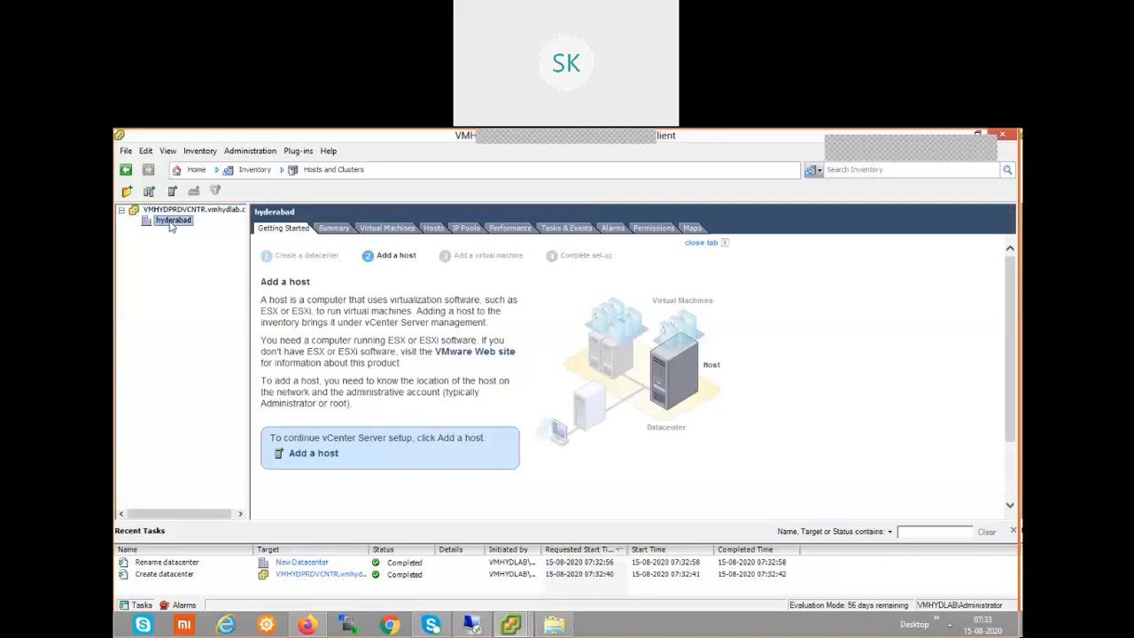
pyautogui.rightClick(172, 226)
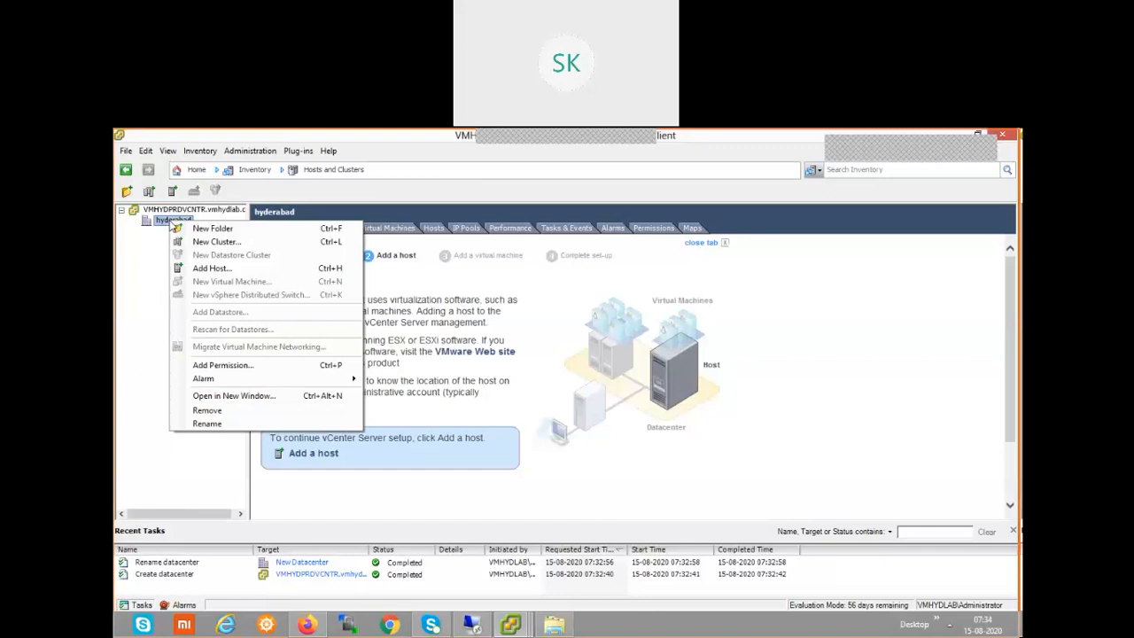
# Choose New Cluster for hyderabad to open the New Cluster Wizard.
pyautogui.click(200, 243)
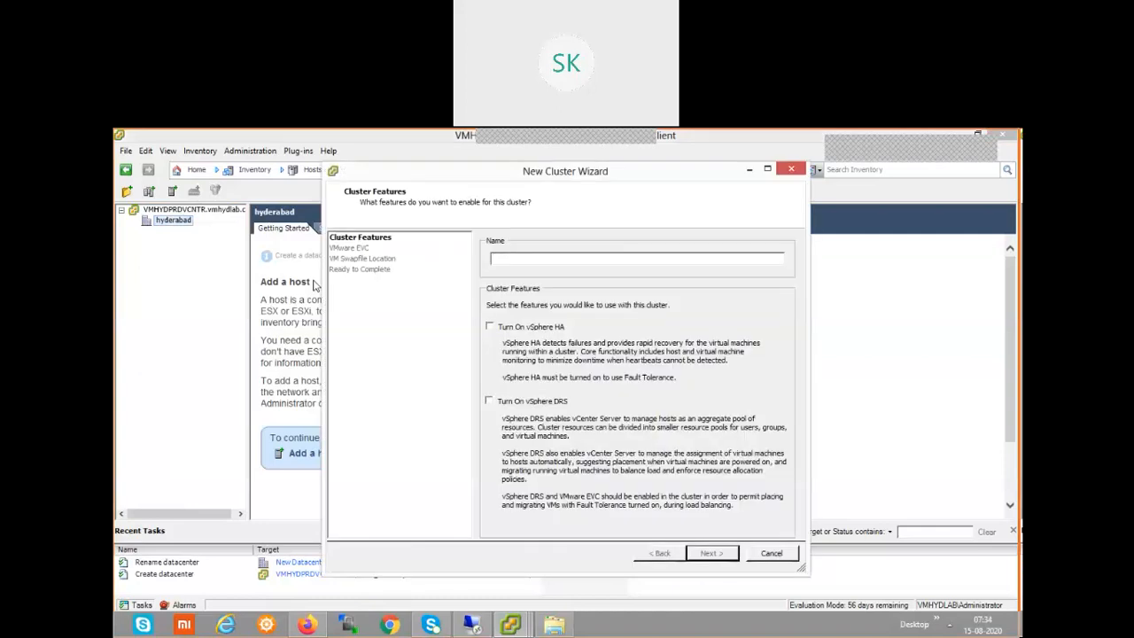
# Name the cluster 'production' and accept the default features, EVC and swapfile settings.
pyautogui.write('production')
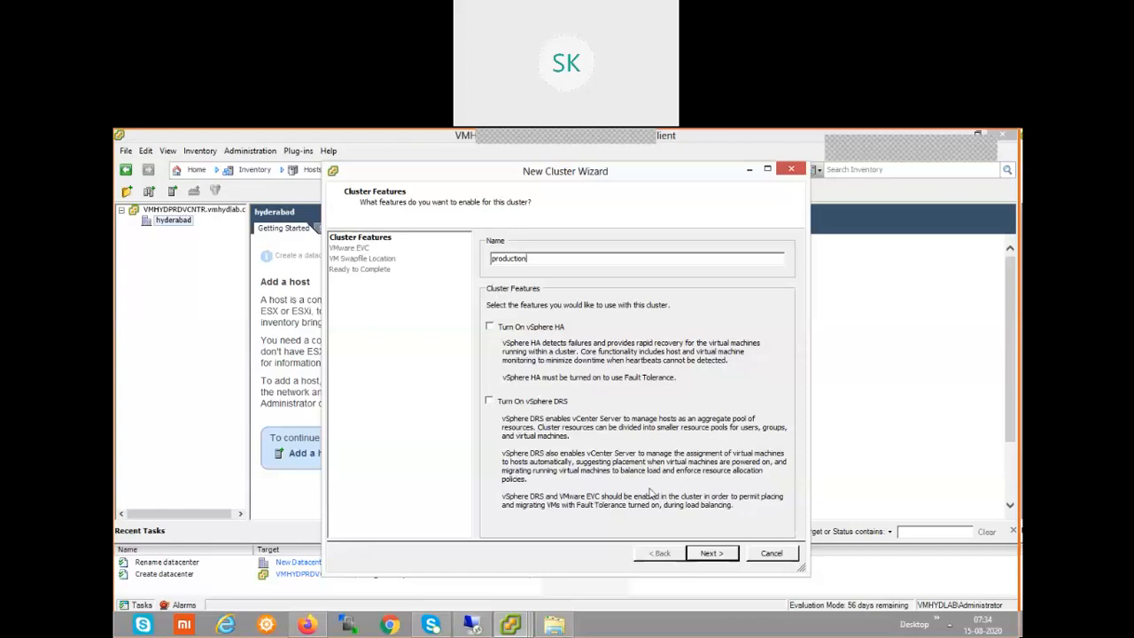
pyautogui.click(708, 553)
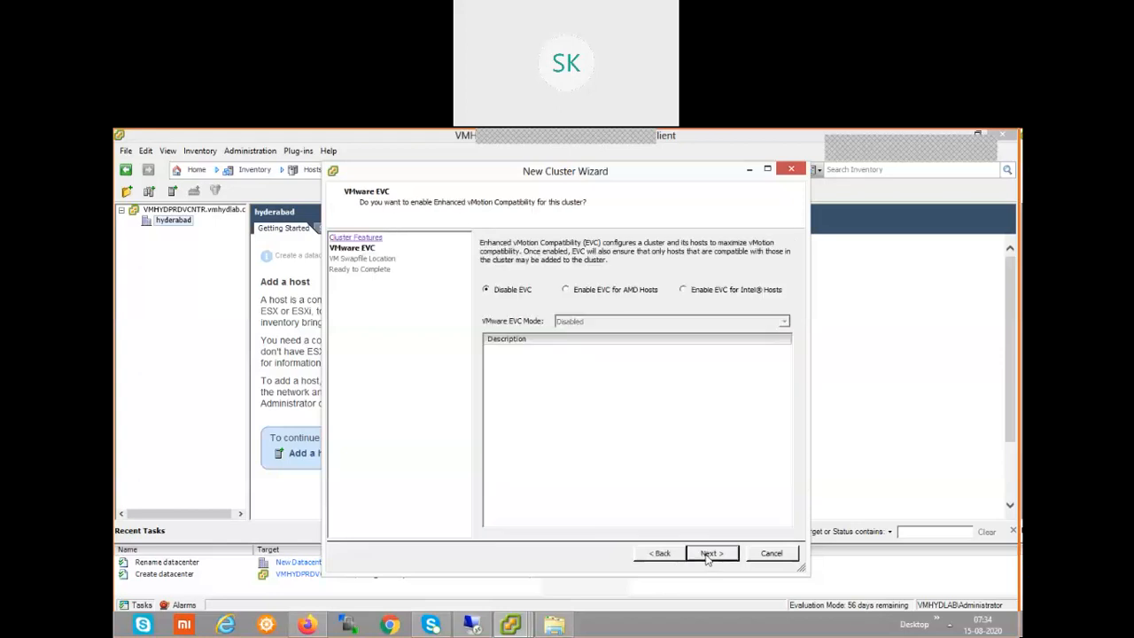
pyautogui.click(707, 559)
pyautogui.click(707, 559)
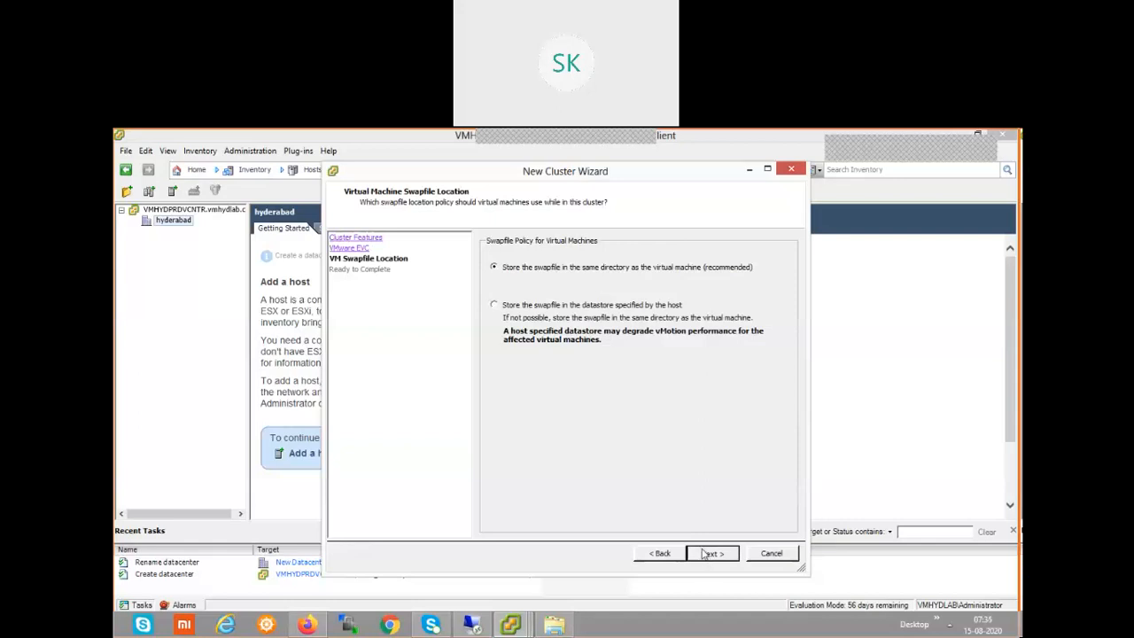
pyautogui.click(713, 555)
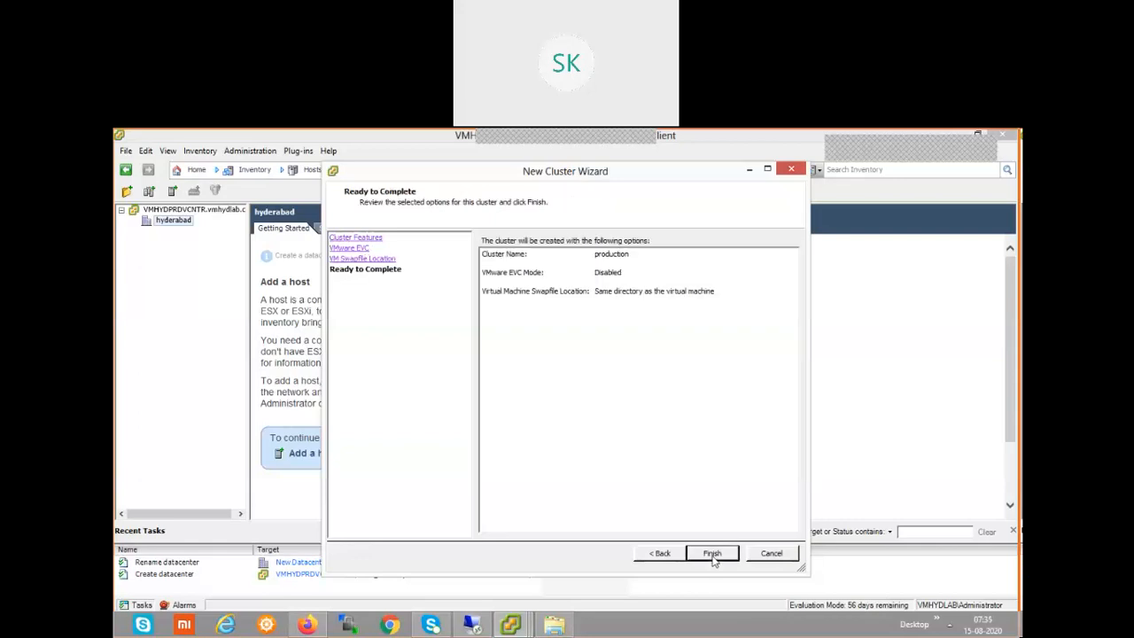
# Finish creating the production cluster, open its details, and bring up its actions menu.
pyautogui.click(714, 557)
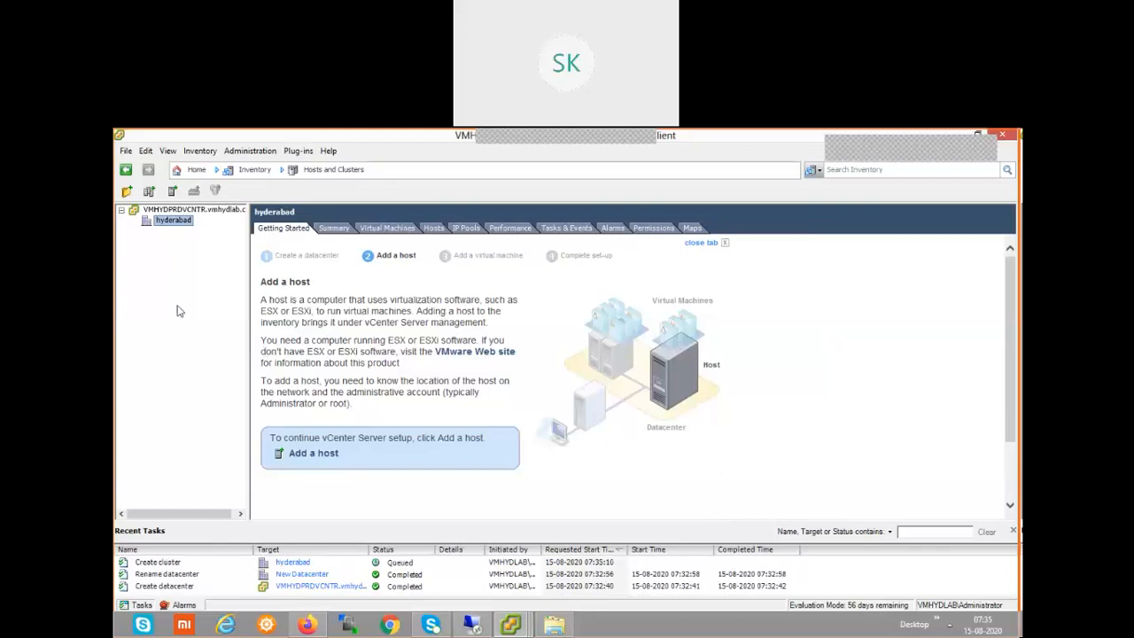
pyautogui.rightClick(170, 262)
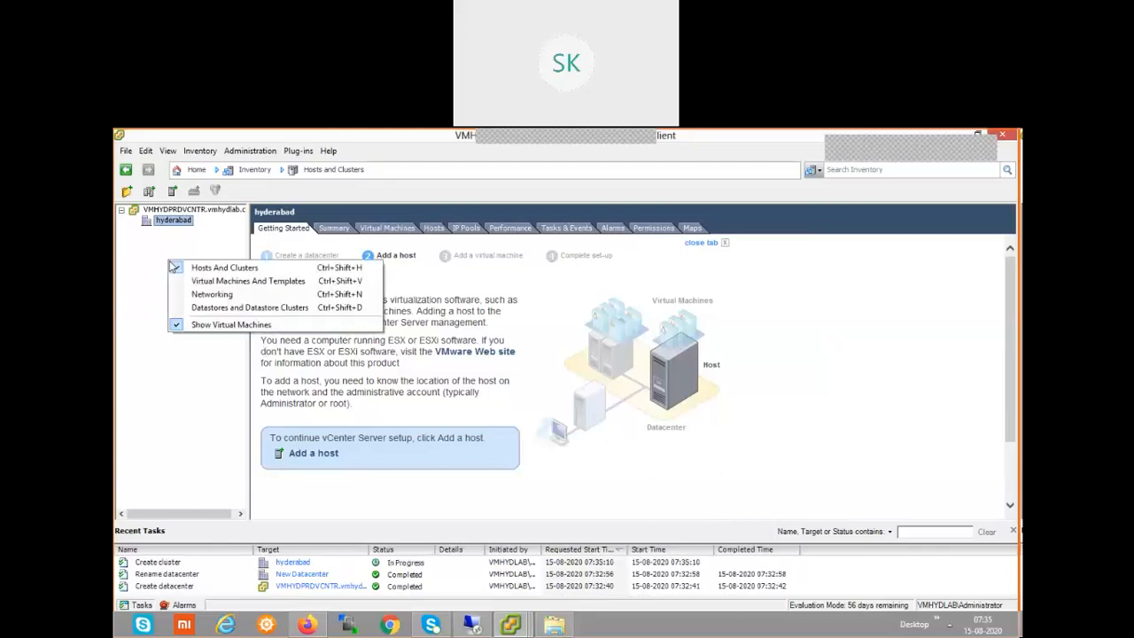
pyautogui.click(126, 305)
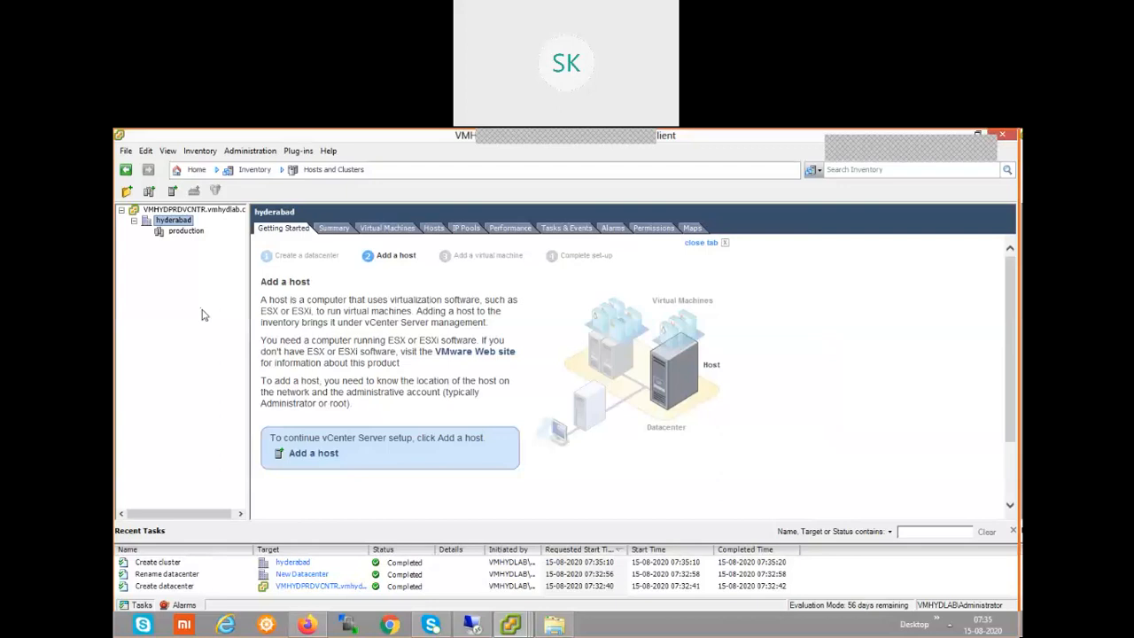
pyautogui.click(182, 232)
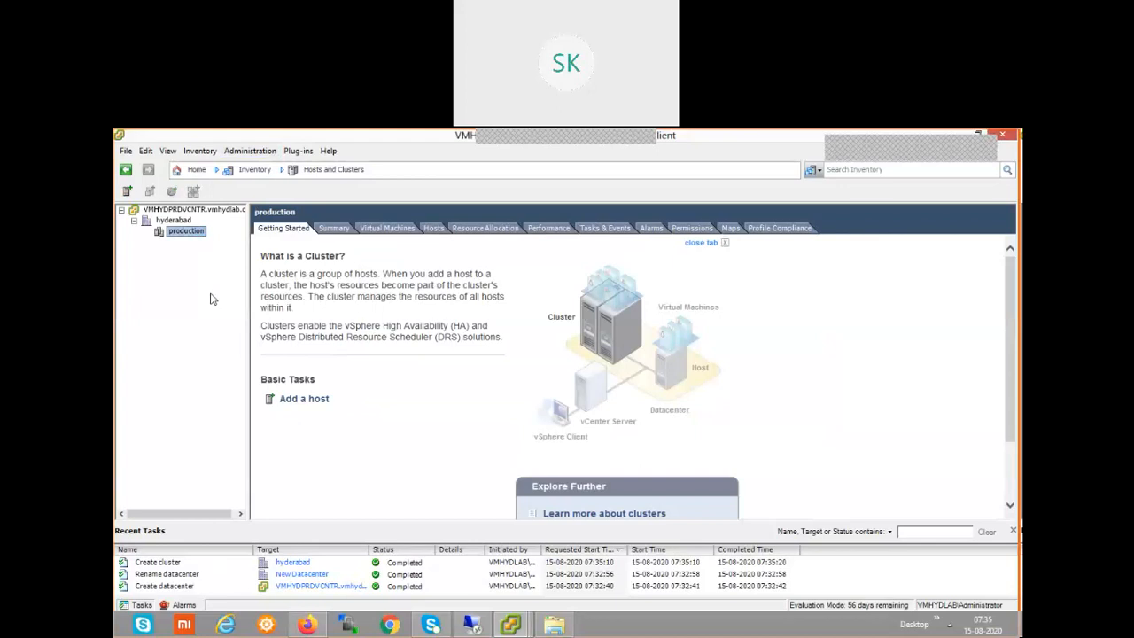
pyautogui.rightClick(194, 237)
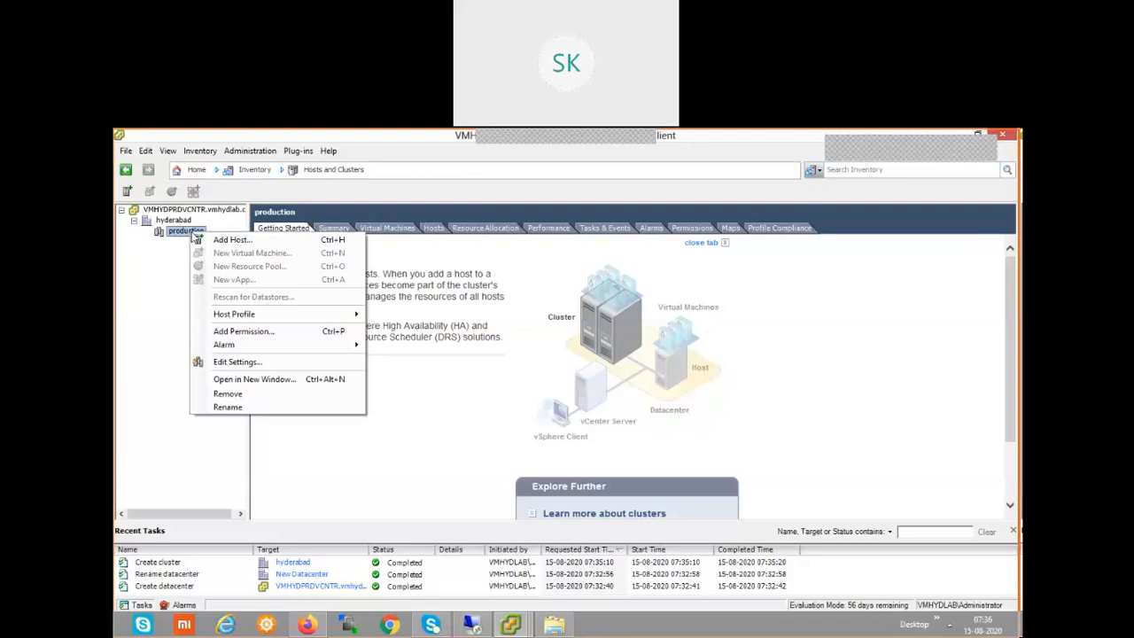
# Choose Add Host on the production cluster to open the Add Host Wizard.
pyautogui.click(226, 242)
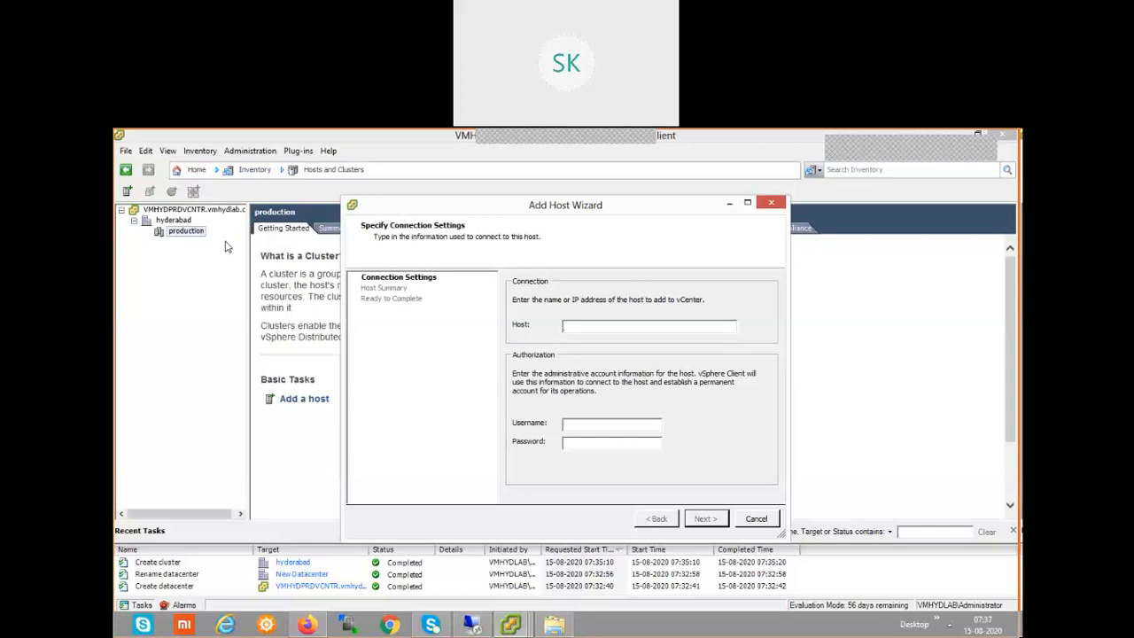
# Enter host labesxi1 with username root and its password, then connect.
pyautogui.write('1')
pyautogui.write('es')
pyautogui.write('x')
pyautogui.write('i1')
pyautogui.write('root')
pyautogui.write('**')
pyautogui.write('****')
pyautogui.write('*')
pyautogui.write('*')
pyautogui.click(706, 520)
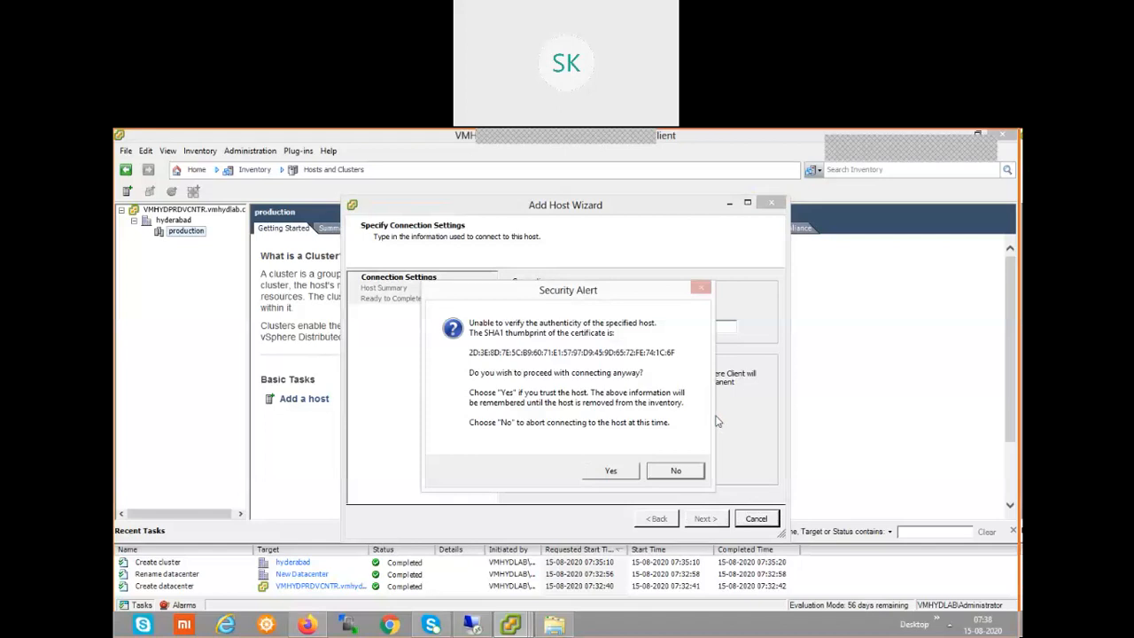
# Trust labesxi1's certificate, keep the evaluation license and leave lockdown mode disabled.
pyautogui.click(613, 471)
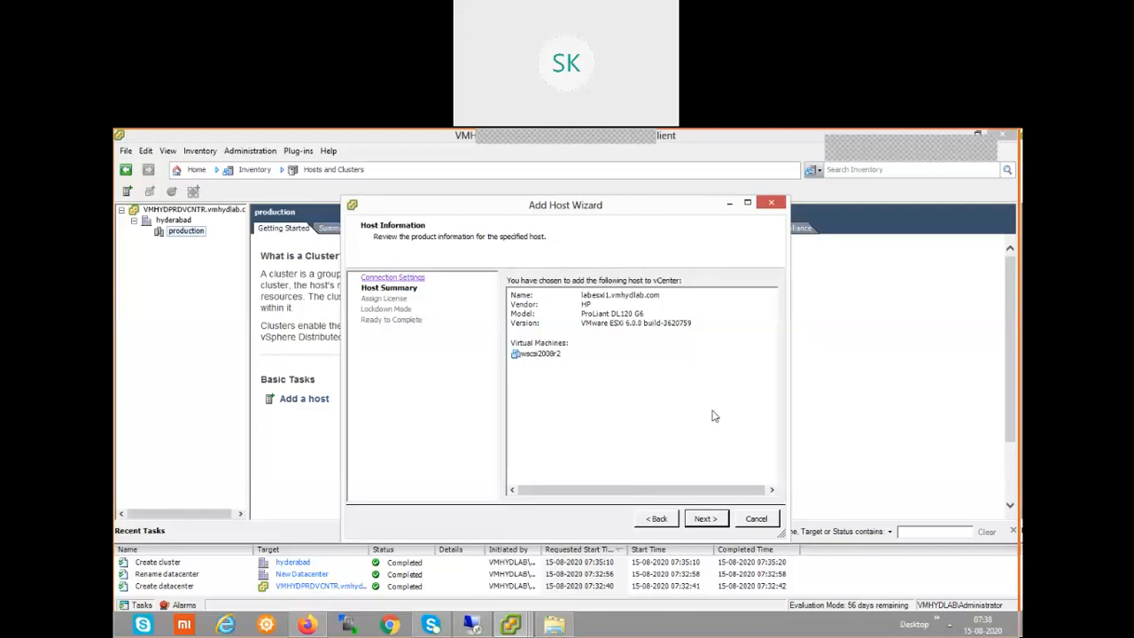
pyautogui.click(706, 520)
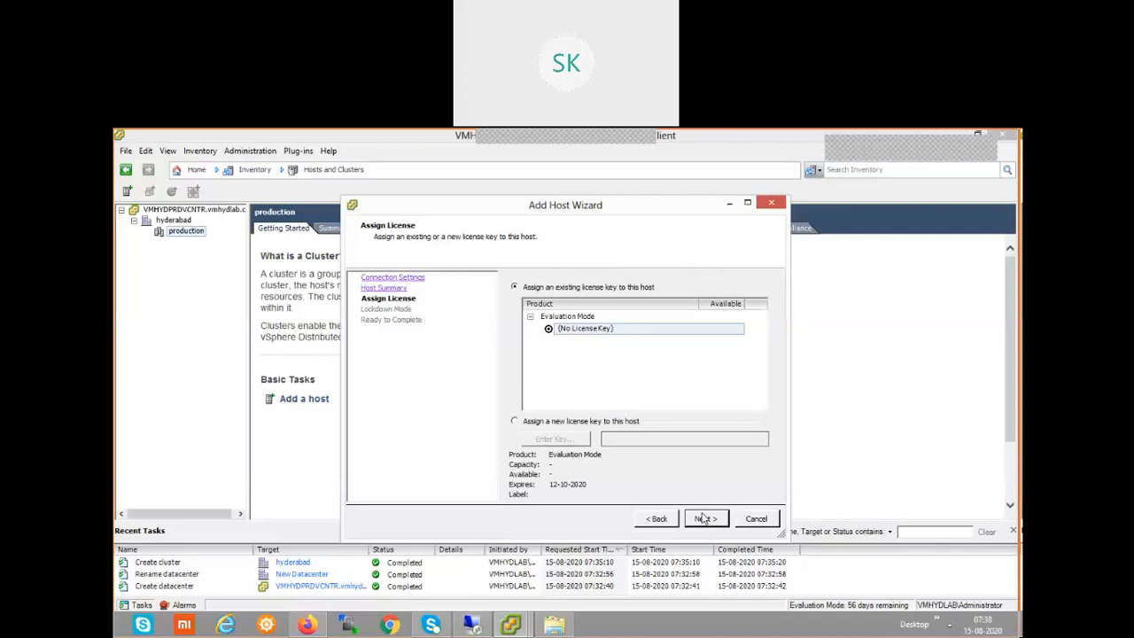
pyautogui.click(704, 518)
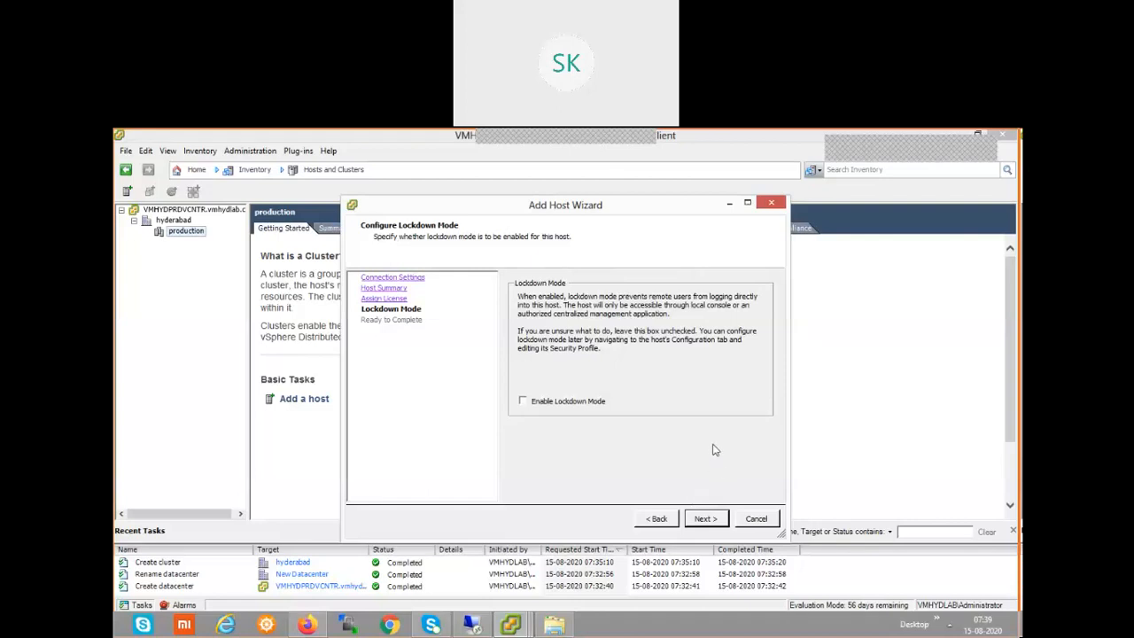
pyautogui.click(705, 521)
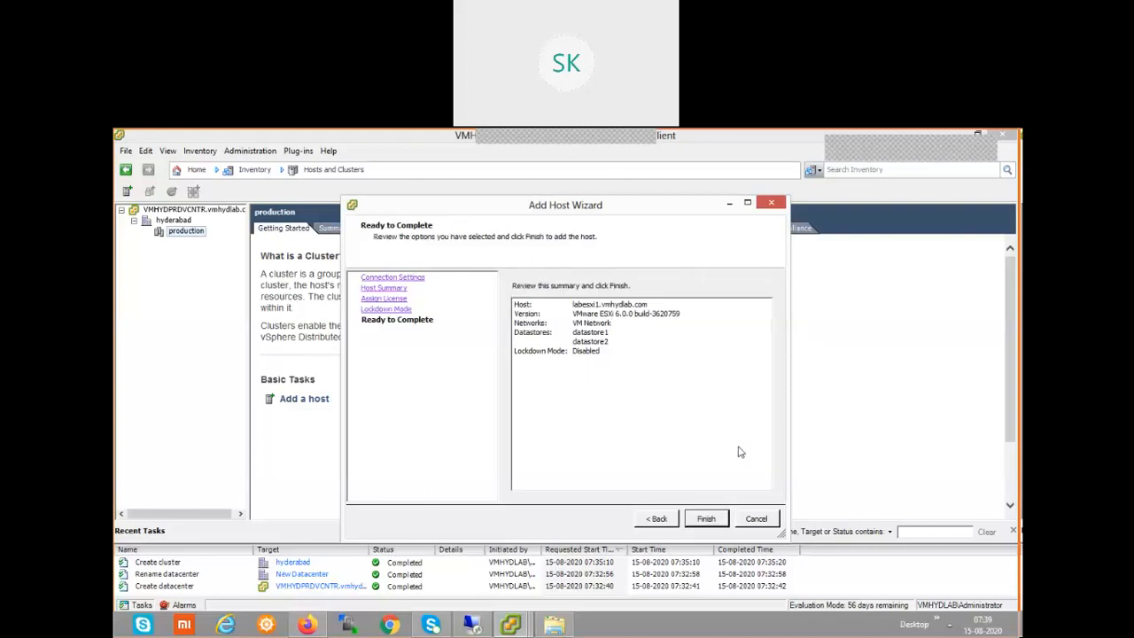
# Finish adding labesxi1, expand production to show it, and widen the inventory pane.
pyautogui.click(716, 519)
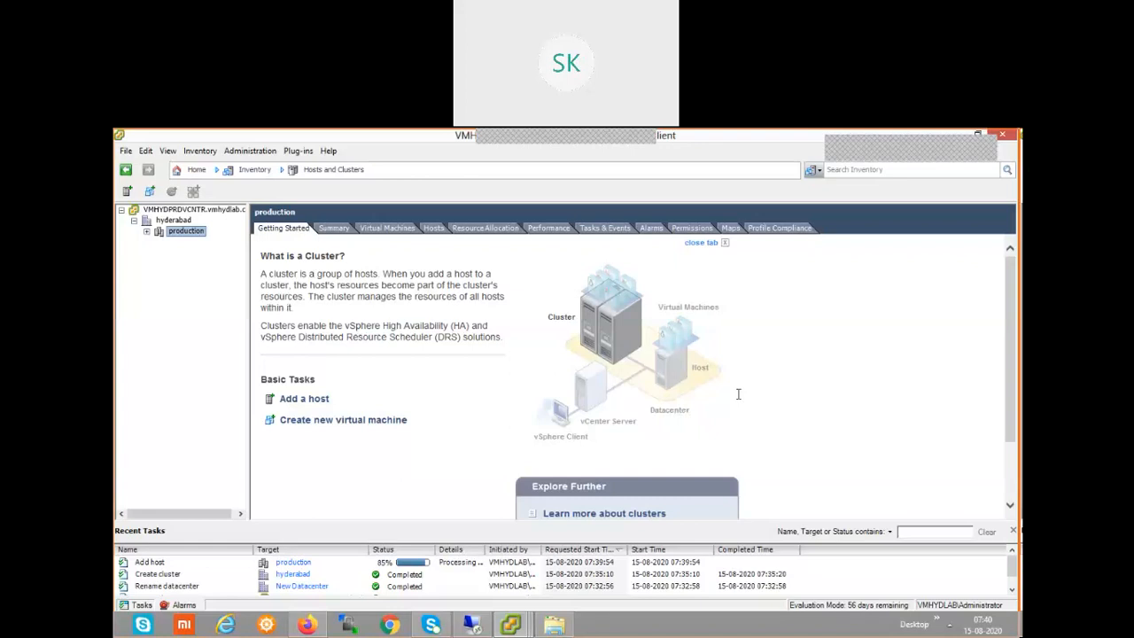
pyautogui.click(147, 235)
pyautogui.moveTo(248, 294); pyautogui.dragTo(285, 310)
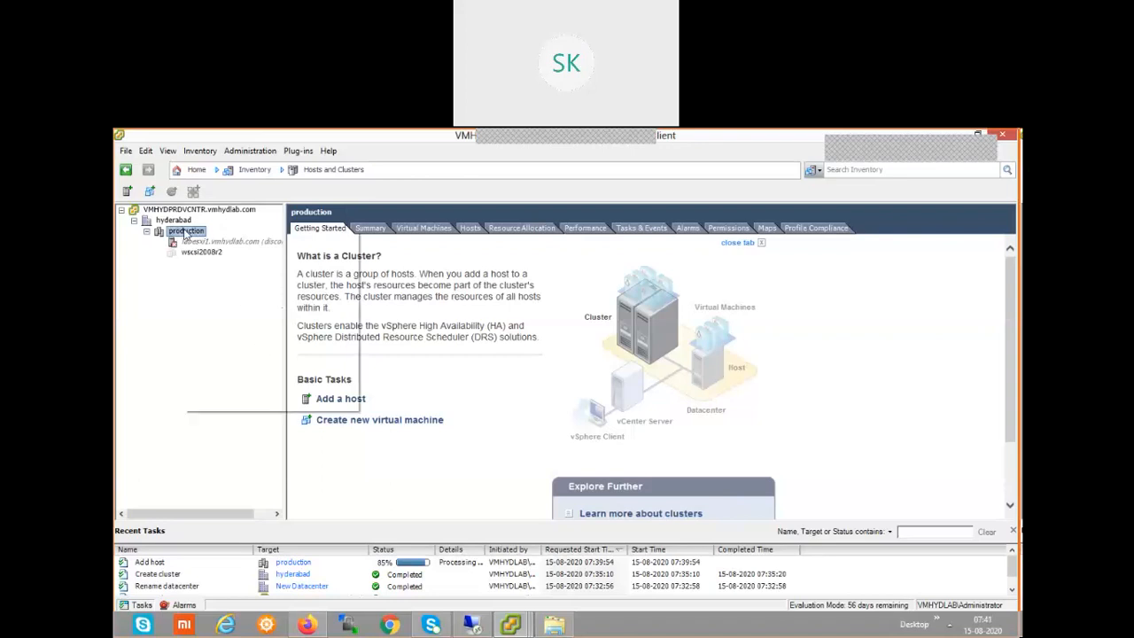
pyautogui.rightClick(184, 234)
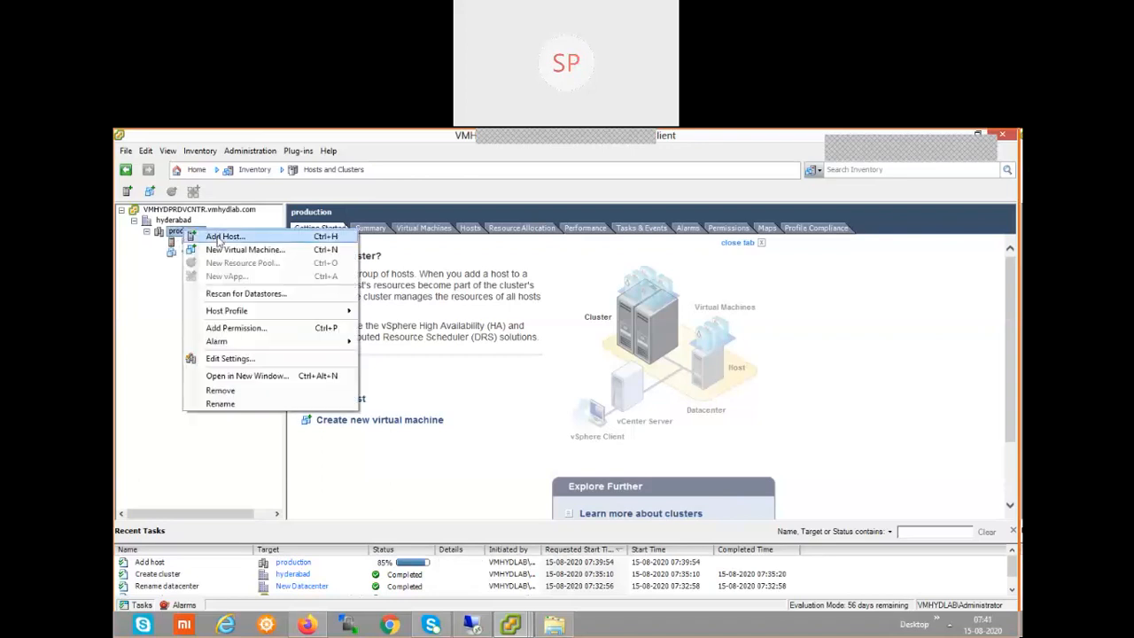
# Add host labesxi2 with username root and a password, trusting its certificate.
pyautogui.click(222, 236)
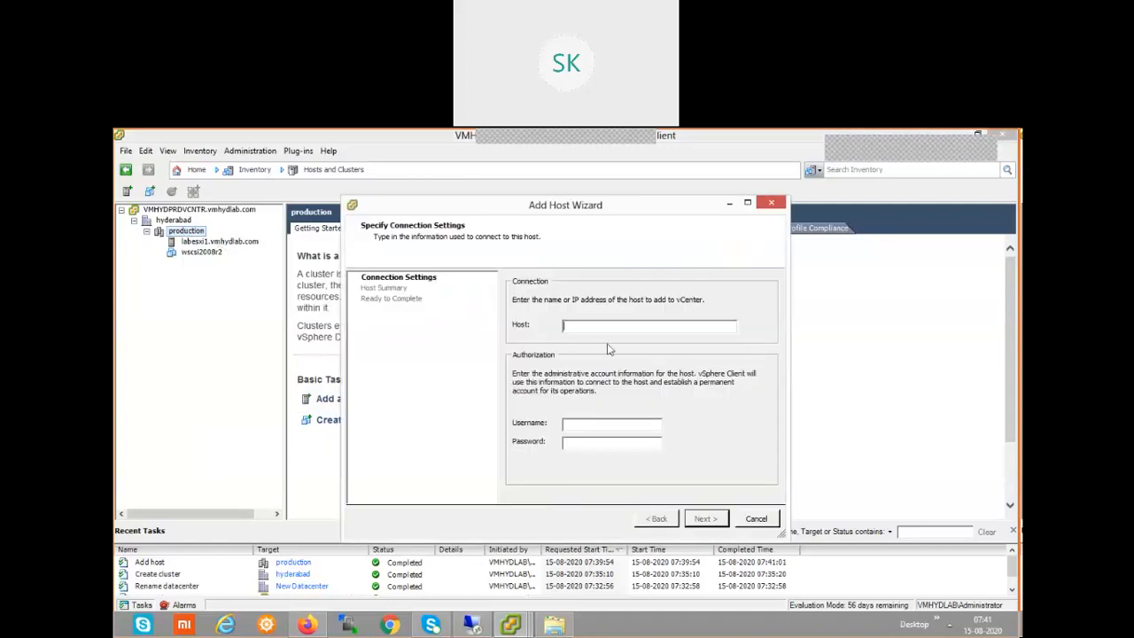
pyautogui.write('labesxi2')
pyautogui.press('Tab')
pyautogui.write('root')
pyautogui.press('Tab')
pyautogui.write('******')
pyautogui.click(704, 518)
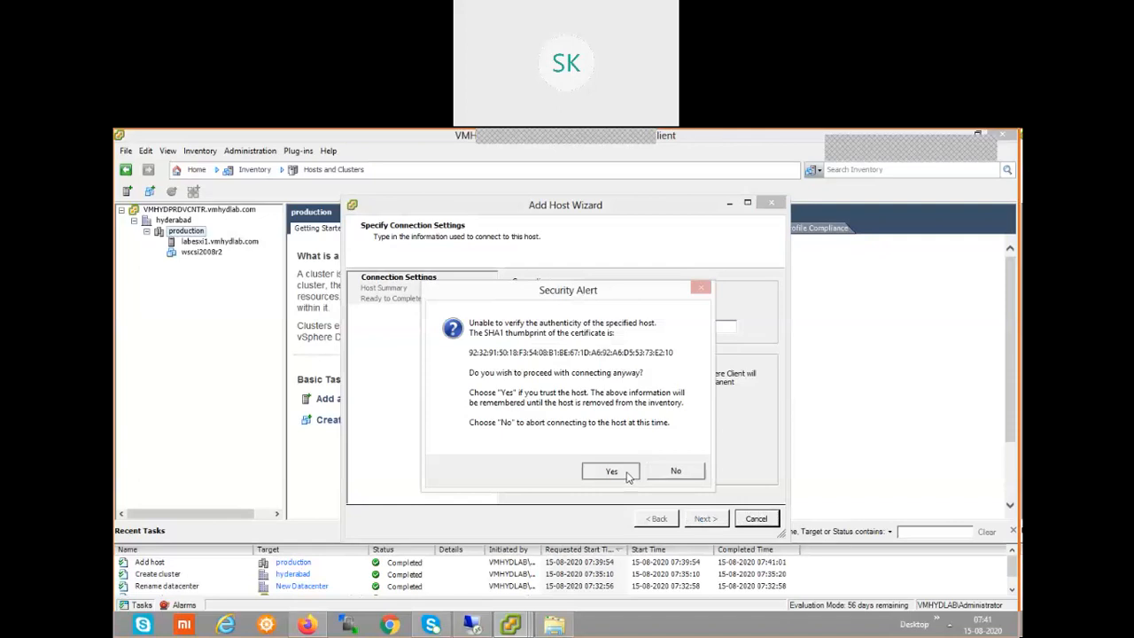
pyautogui.click(612, 472)
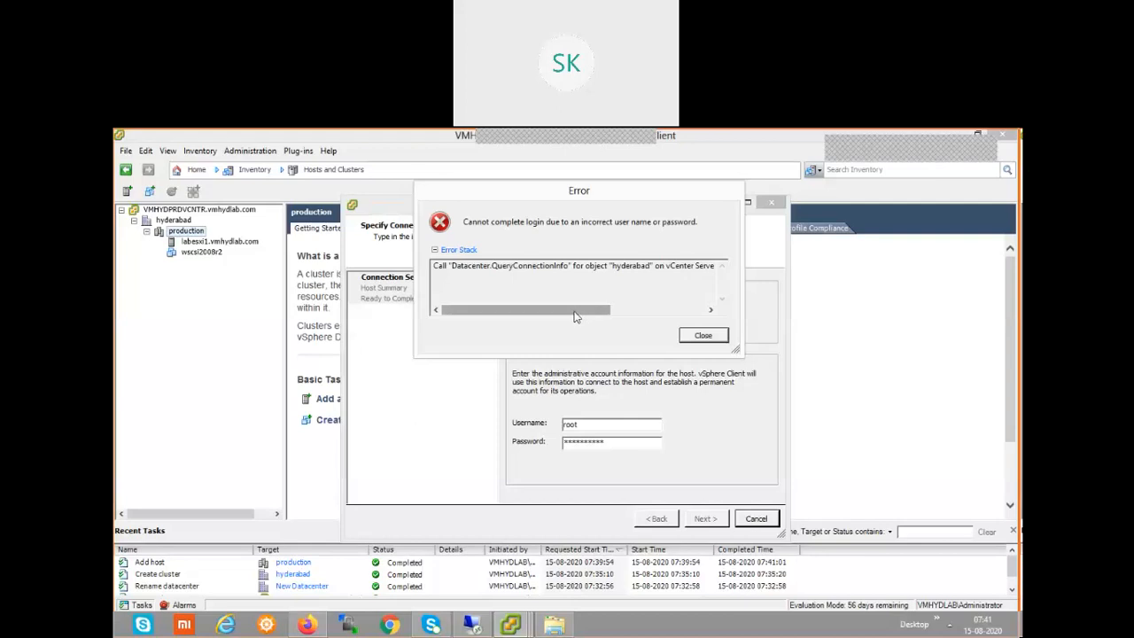
# Re-enter the correct password for labesxi2 so its Host Summary lists vcenterserver and windows2008ad.
pyautogui.moveTo(574, 316); pyautogui.dragTo(672, 316)
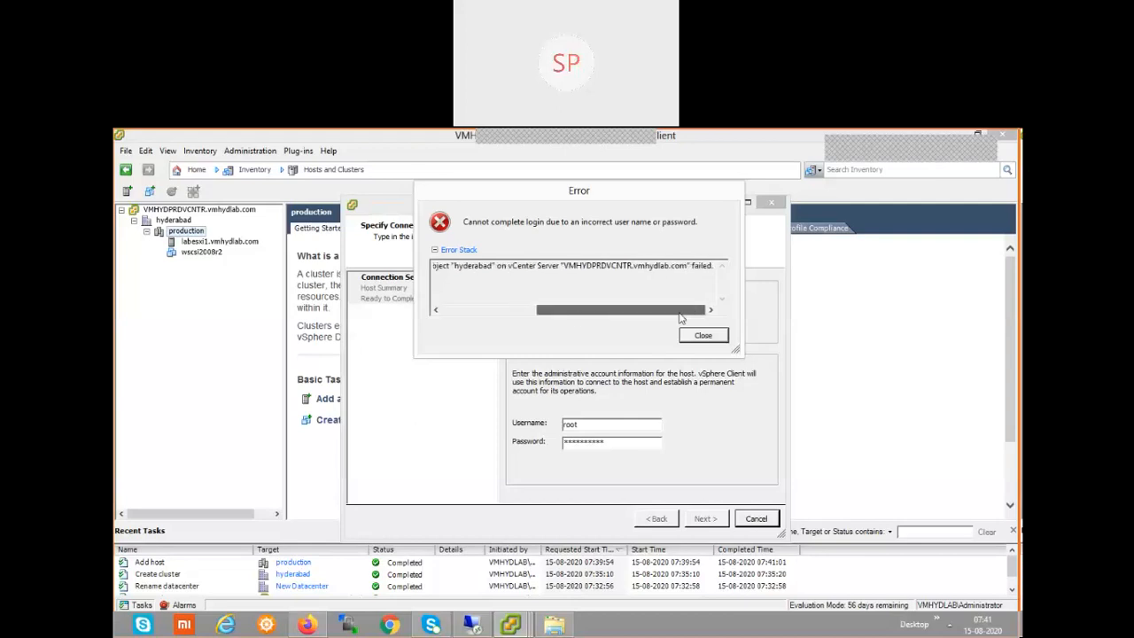
pyautogui.click(702, 336)
pyautogui.moveTo(621, 440); pyautogui.dragTo(556, 447)
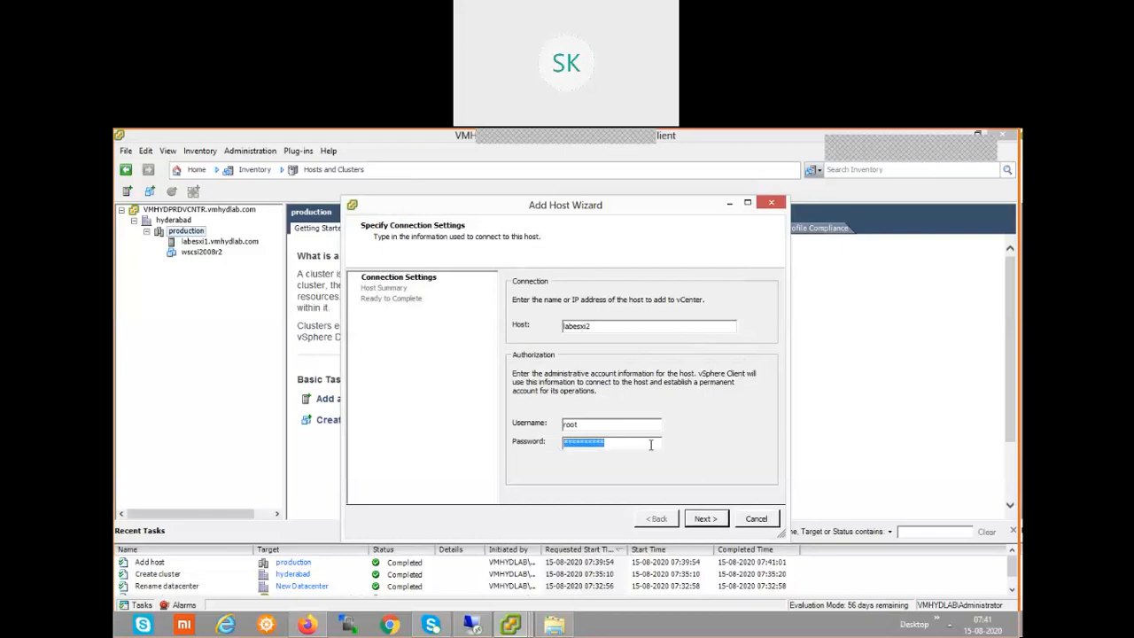
pyautogui.write('******')
pyautogui.write('***')
pyautogui.press('BackSpace')
pyautogui.press('BackSpace')
pyautogui.press('BackSpace')
pyautogui.press('BackSpace')
pyautogui.press('BackSpace')
pyautogui.press('BackSpace')
pyautogui.press('BackSpace')
pyautogui.press('BackSpace')
pyautogui.press('BackSpace')
pyautogui.press('BackSpace')
pyautogui.write('**********')
pyautogui.click(705, 519)
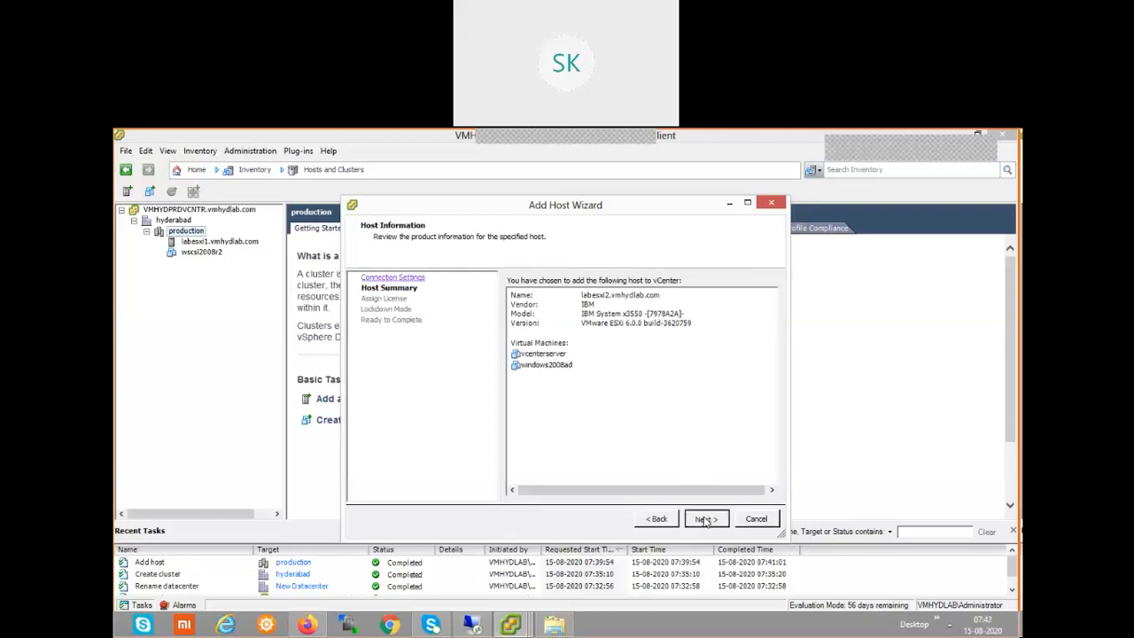
pyautogui.click(706, 520)
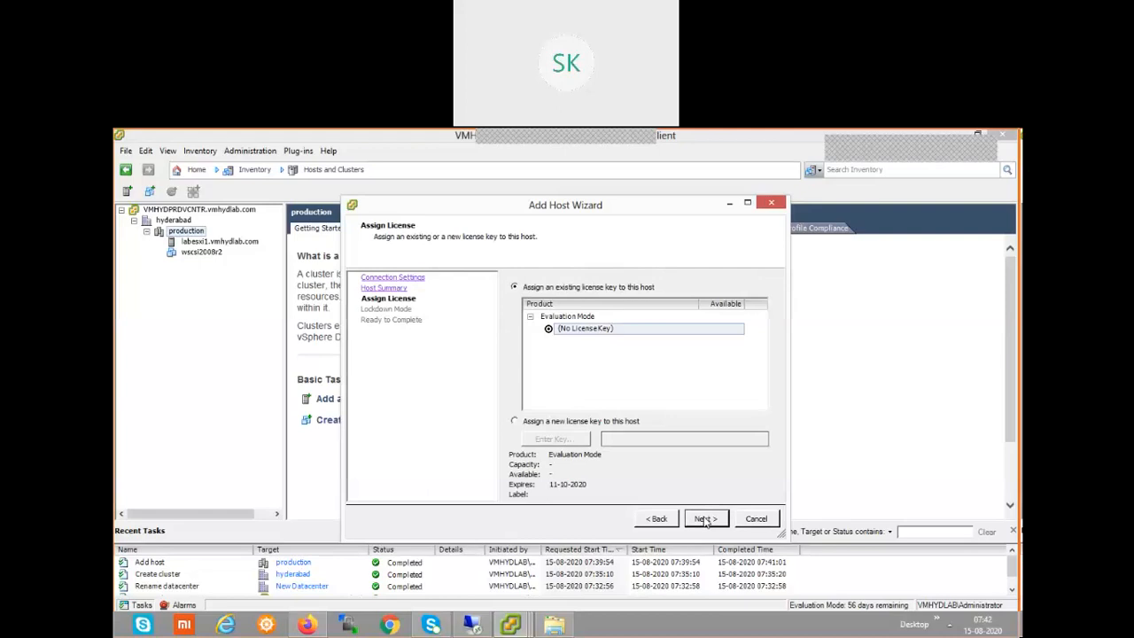
# Keep the evaluation licence and lockdown mode off, and finish adding labesxi2 to production.
pyautogui.click(707, 520)
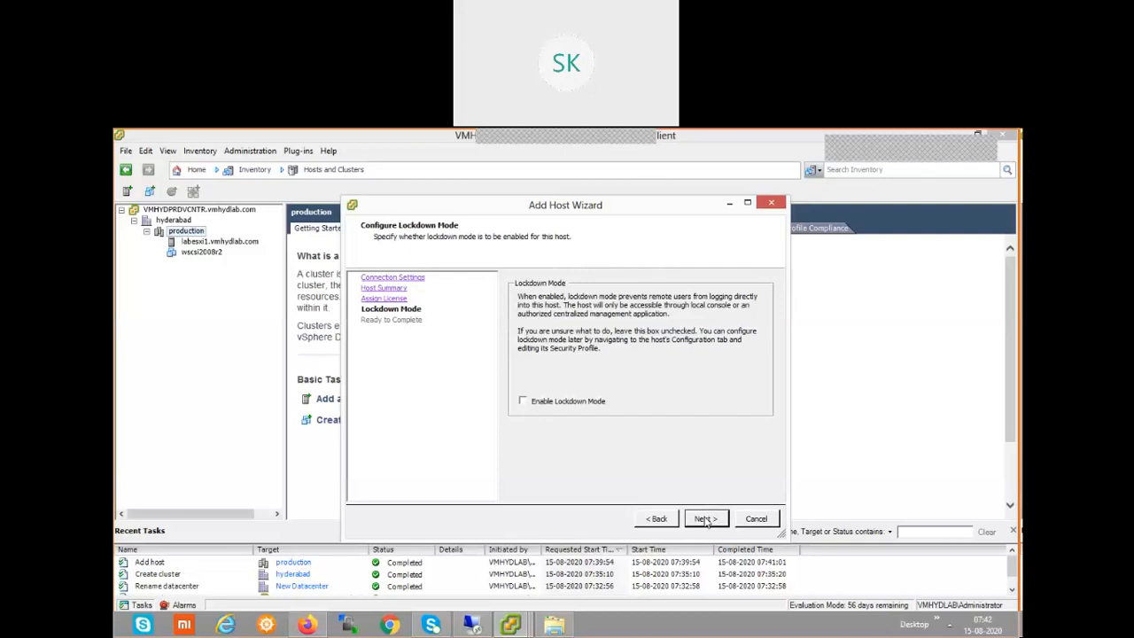
pyautogui.click(706, 520)
pyautogui.click(706, 520)
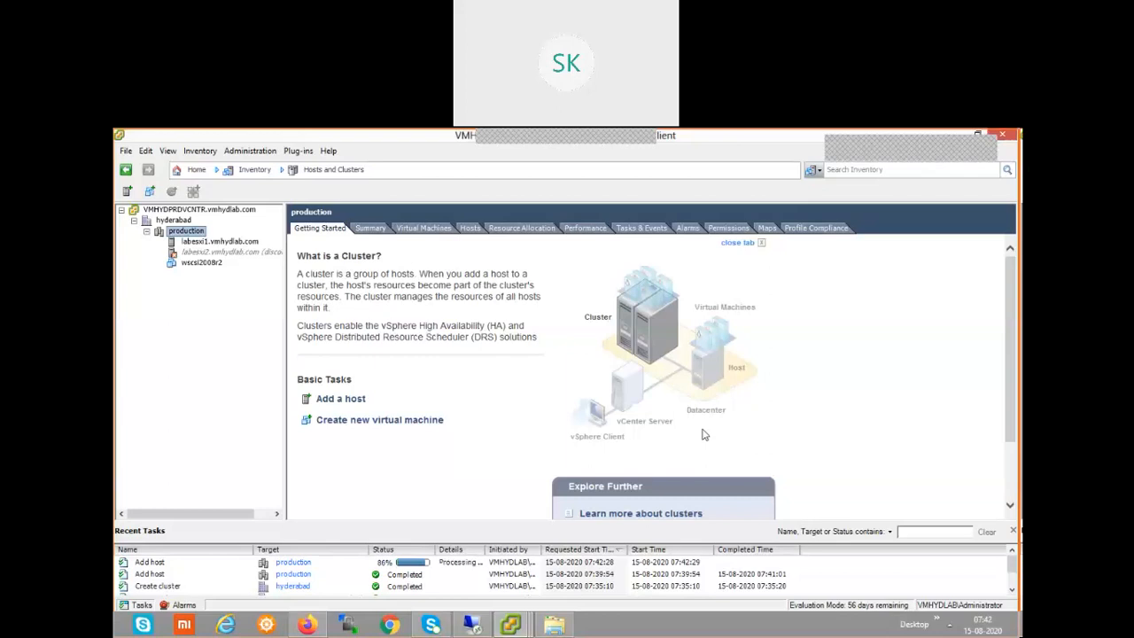
# Show the labesxi1.vmhydlab.com Getting Started overview and pick up the screen annotation tool.
pyautogui.click(215, 242)
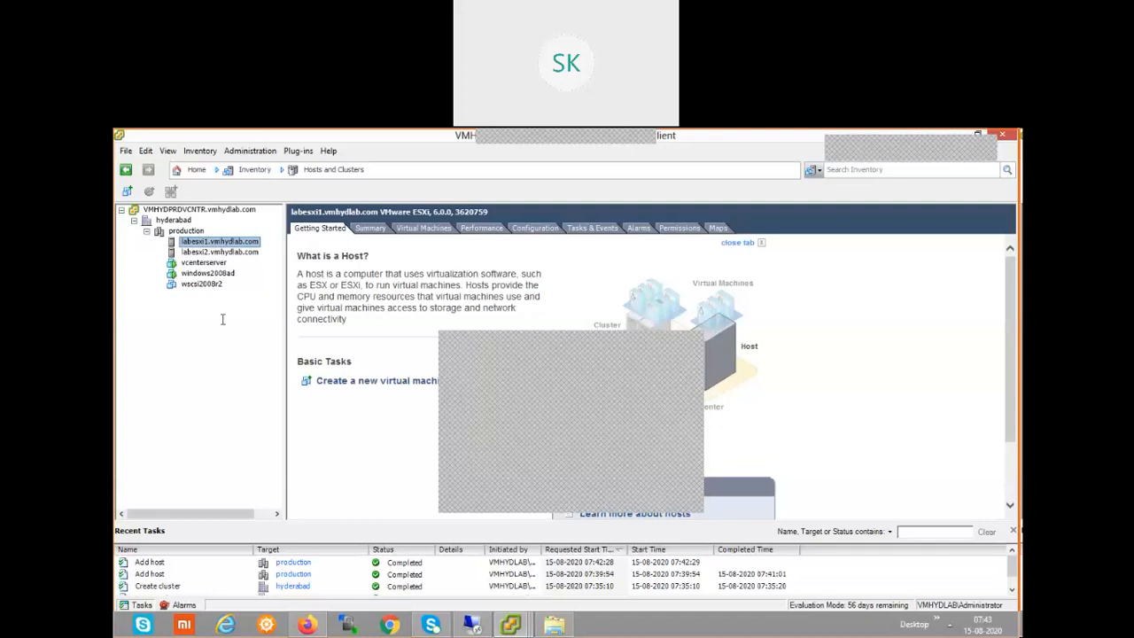
pyautogui.click(519, 483)
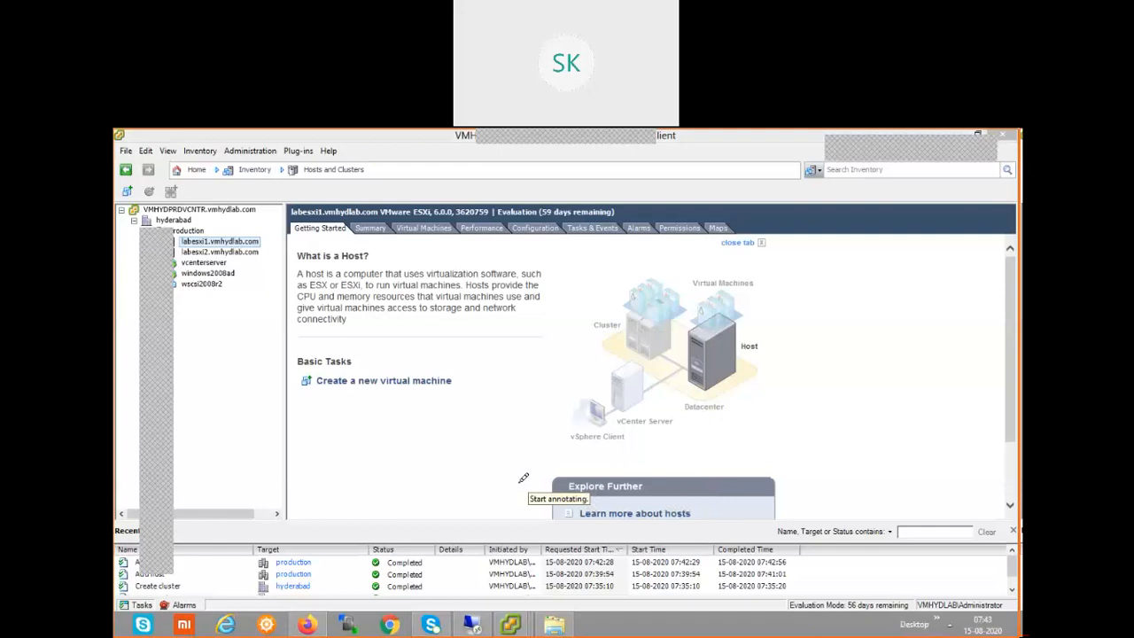
pyautogui.moveTo(289, 240); pyautogui.dragTo(295, 236)
pyautogui.moveTo(372, 259); pyautogui.dragTo(397, 255)
pyautogui.moveTo(614, 282); pyautogui.dragTo(624, 271)
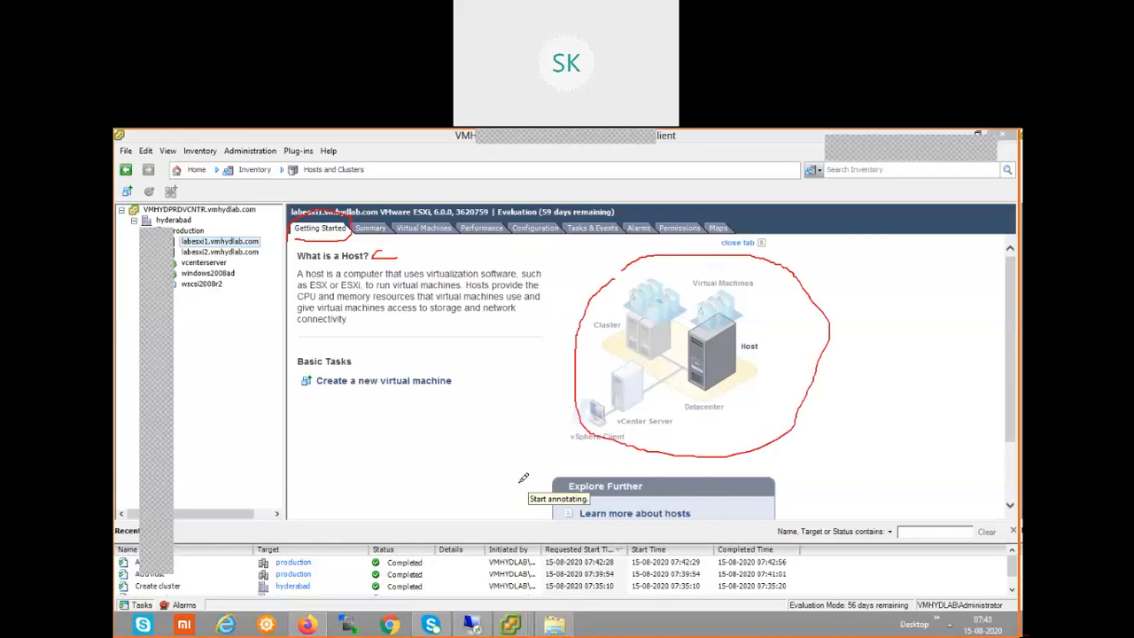
pyautogui.moveTo(745, 332); pyautogui.dragTo(736, 337)
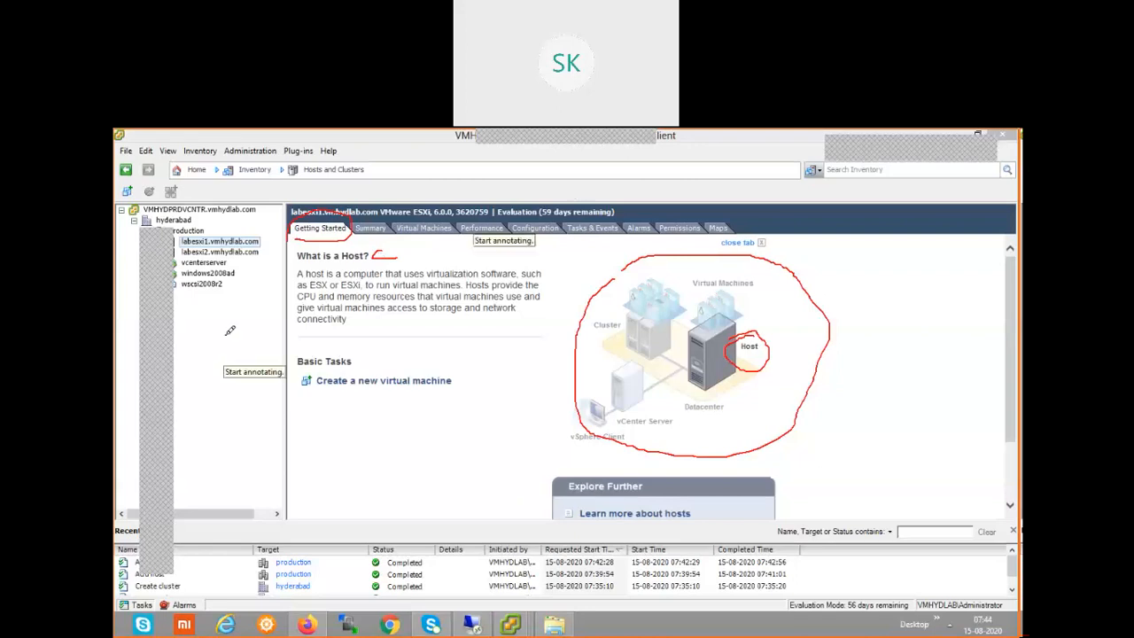
pyautogui.press('Escape')
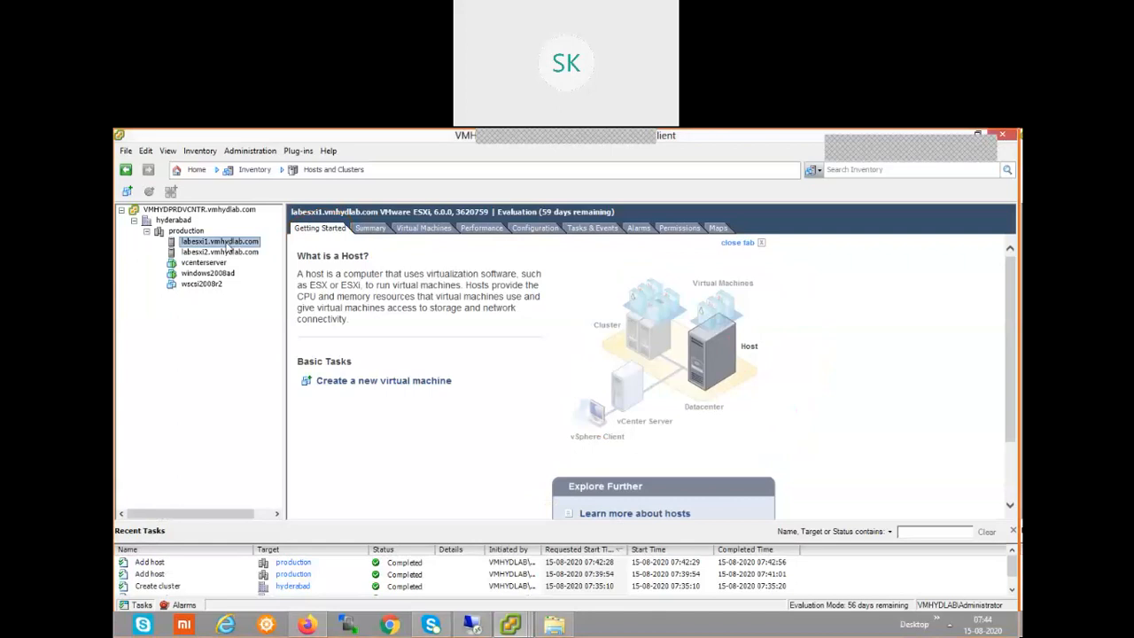
# Check labesxi1's action menu, then bring forward the vSphere Client connected to 192.168.0.31.
pyautogui.rightClick(228, 248)
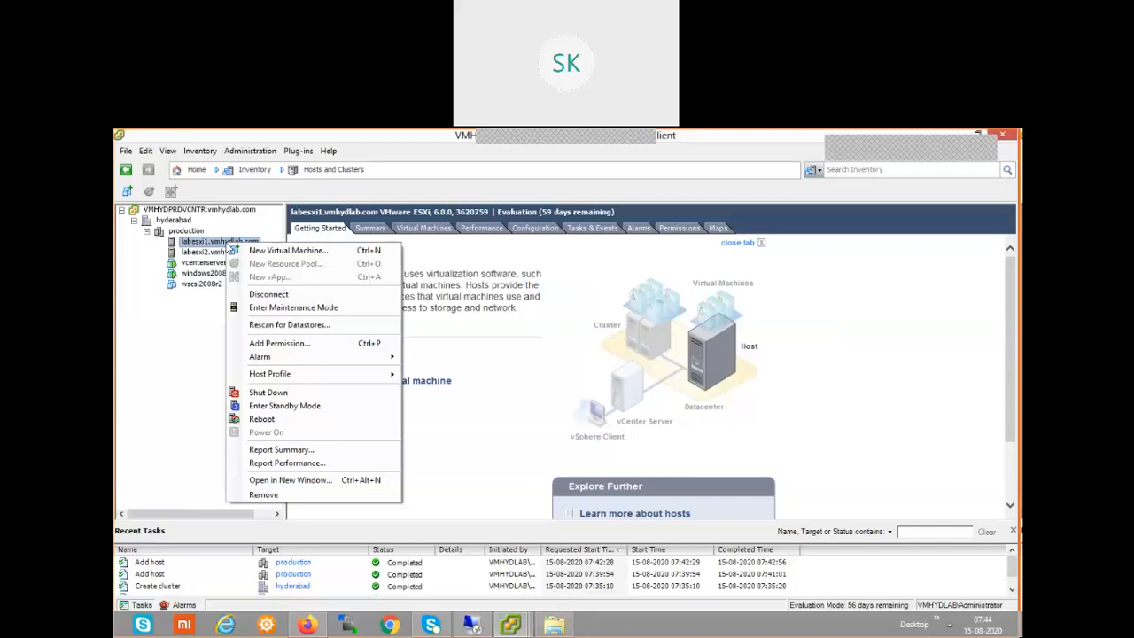
pyautogui.click(521, 628)
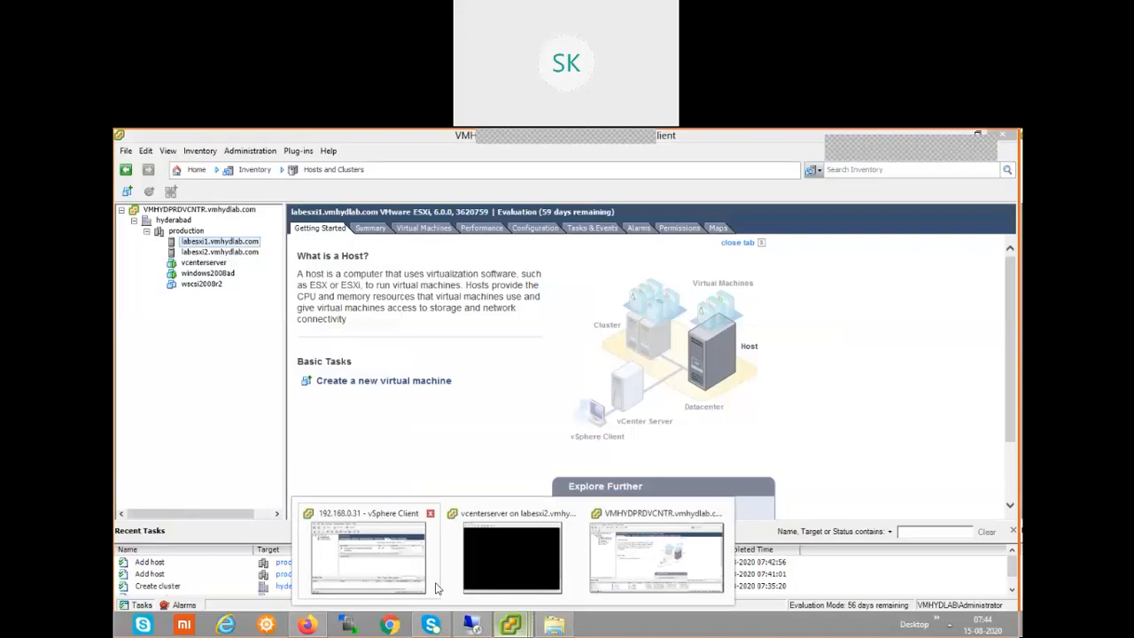
pyautogui.click(374, 554)
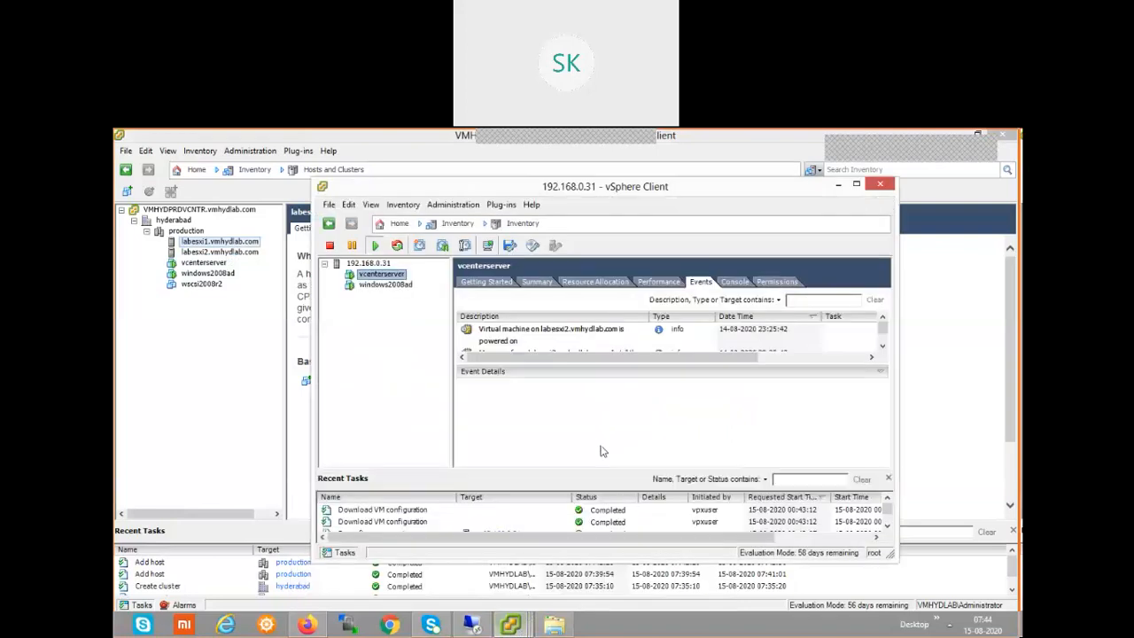
# Select host 192.168.0.31, ignoring the certificate warning and accepting its new certificate.
pyautogui.rightClick(390, 279)
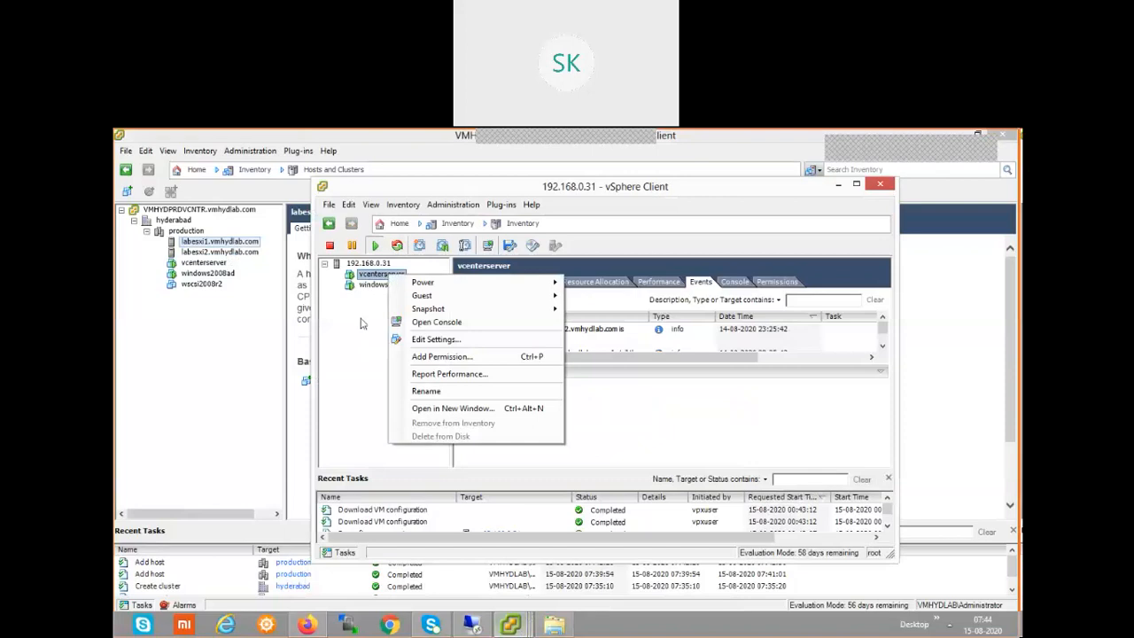
pyautogui.press('Escape')
pyautogui.click(369, 264)
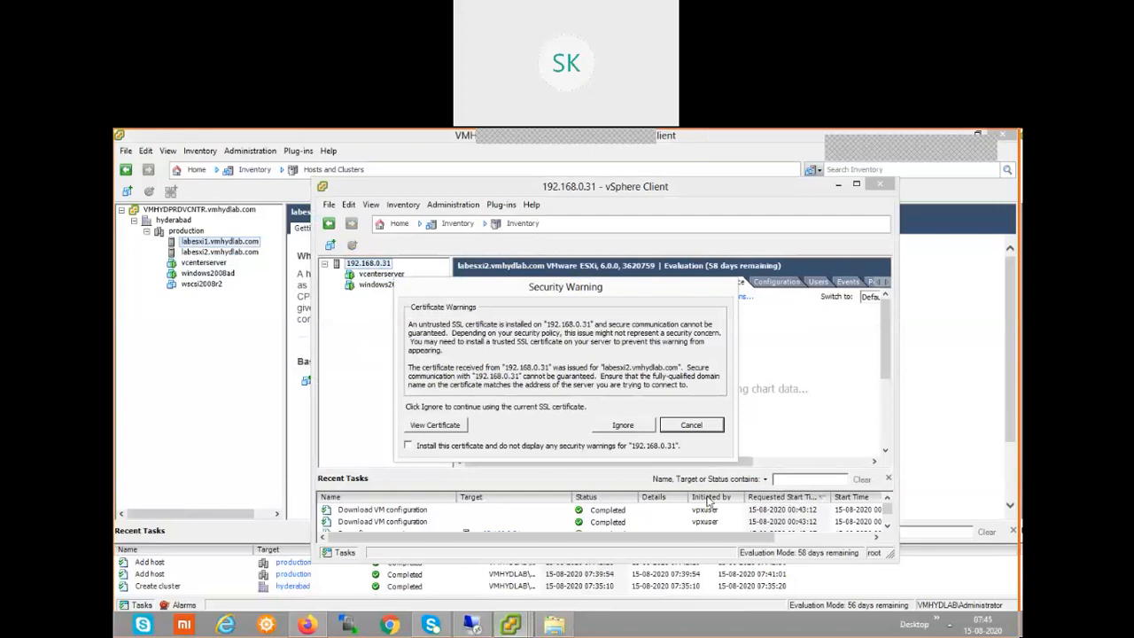
pyautogui.click(624, 426)
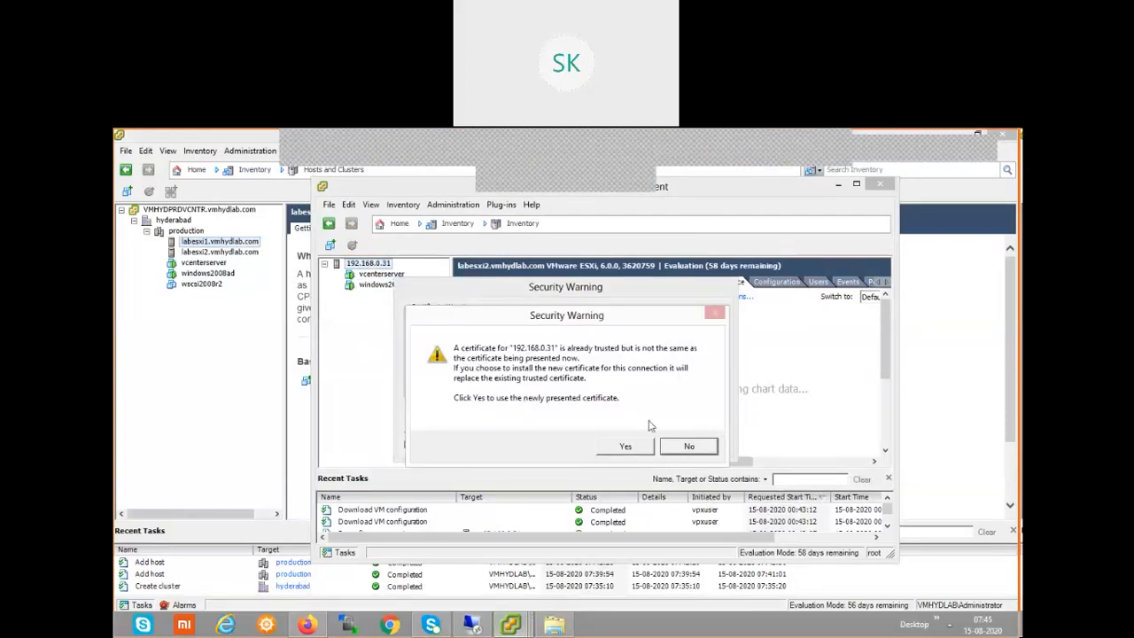
pyautogui.click(626, 448)
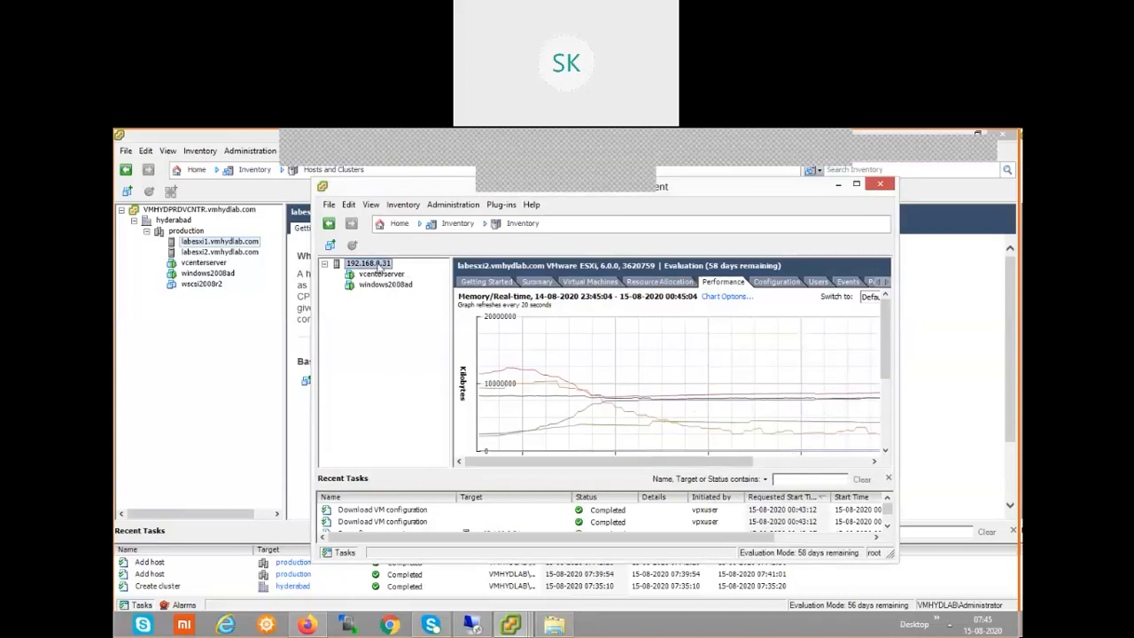
pyautogui.rightClick(379, 268)
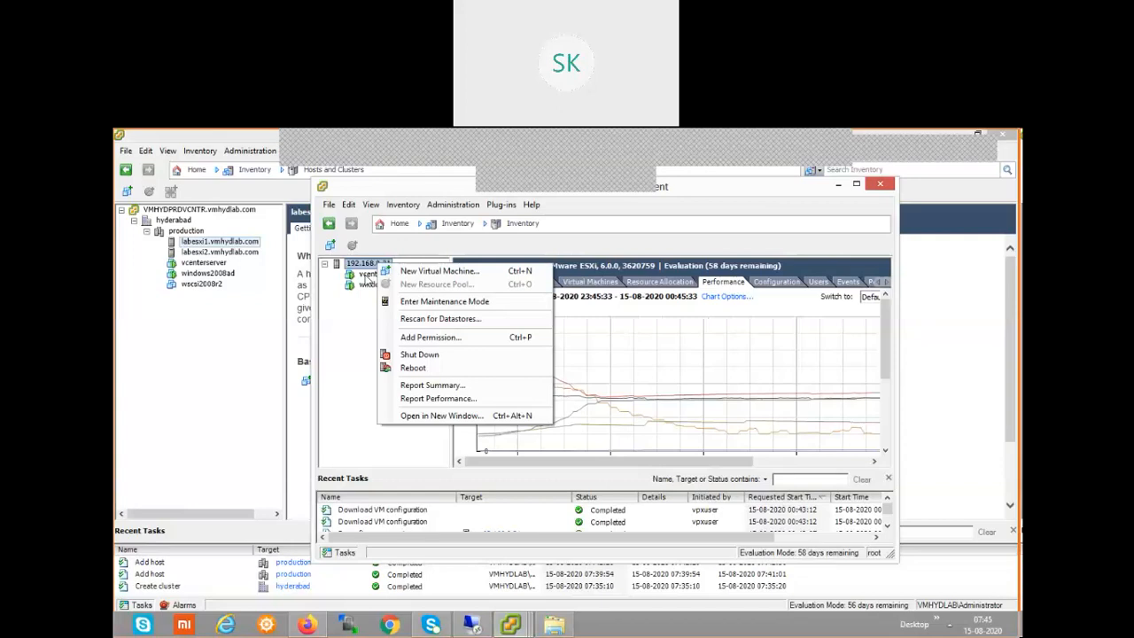
# Check vcenterserver's action menu, then return to the main vCenter window and select vcenterserver.
pyautogui.click(322, 320)
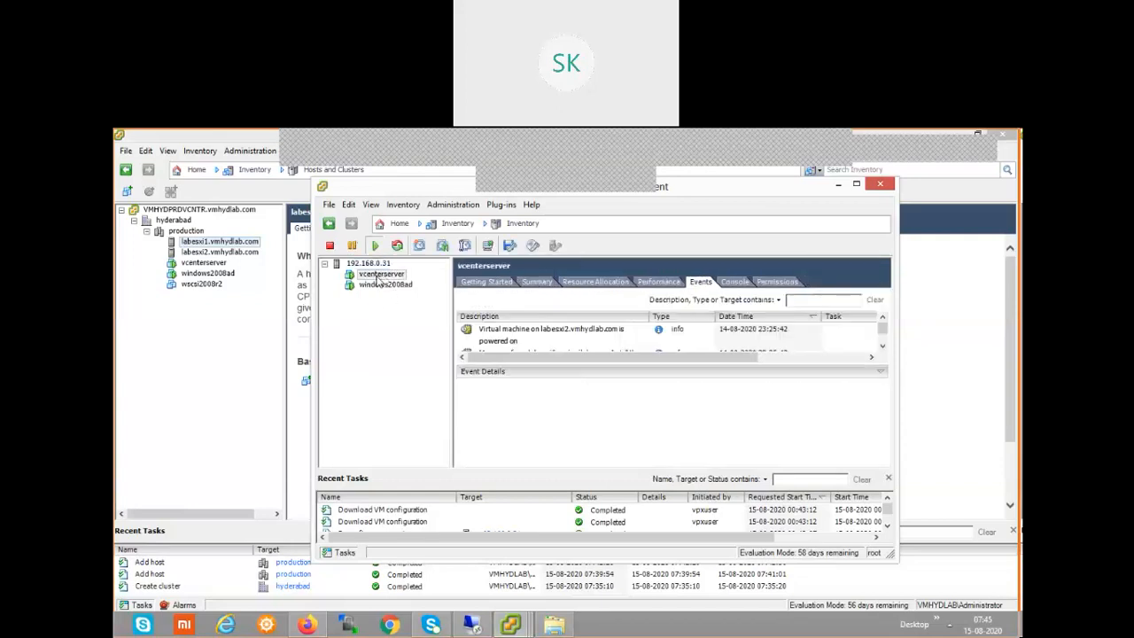
pyautogui.rightClick(374, 275)
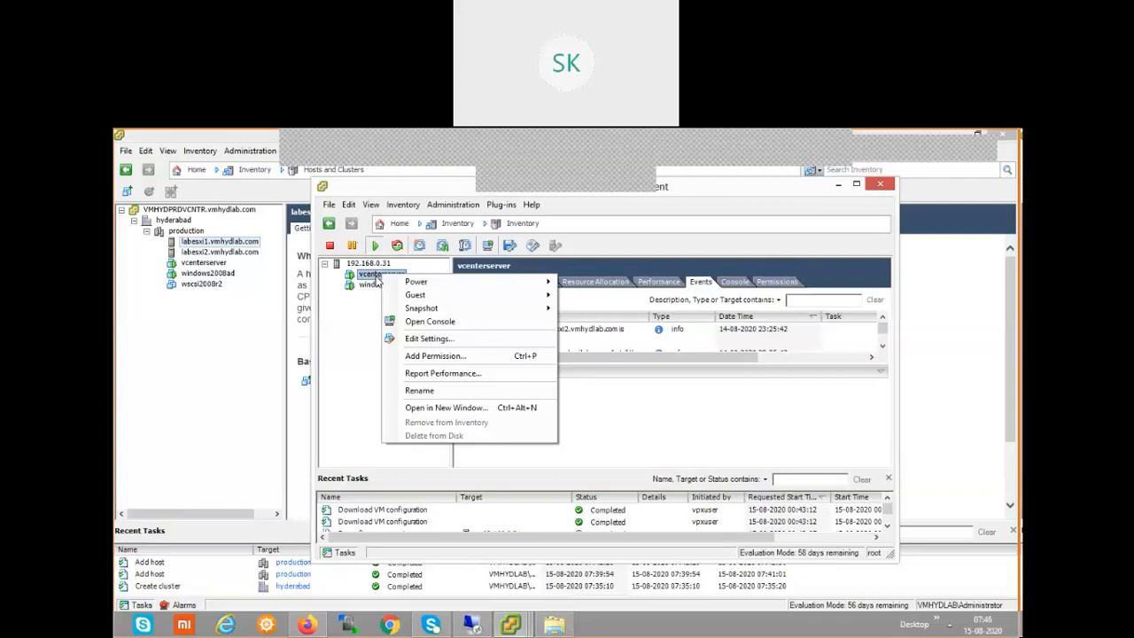
pyautogui.click(214, 372)
pyautogui.click(208, 266)
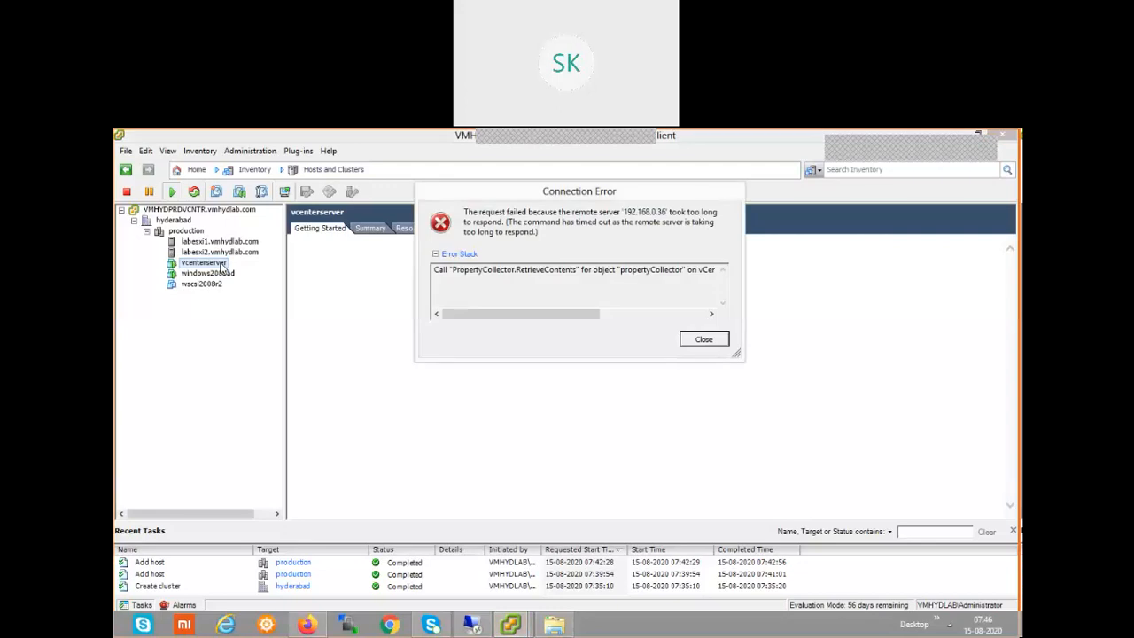
# Dismiss the repeated connection timeout errors about 192.168.0.36.
pyautogui.click(706, 341)
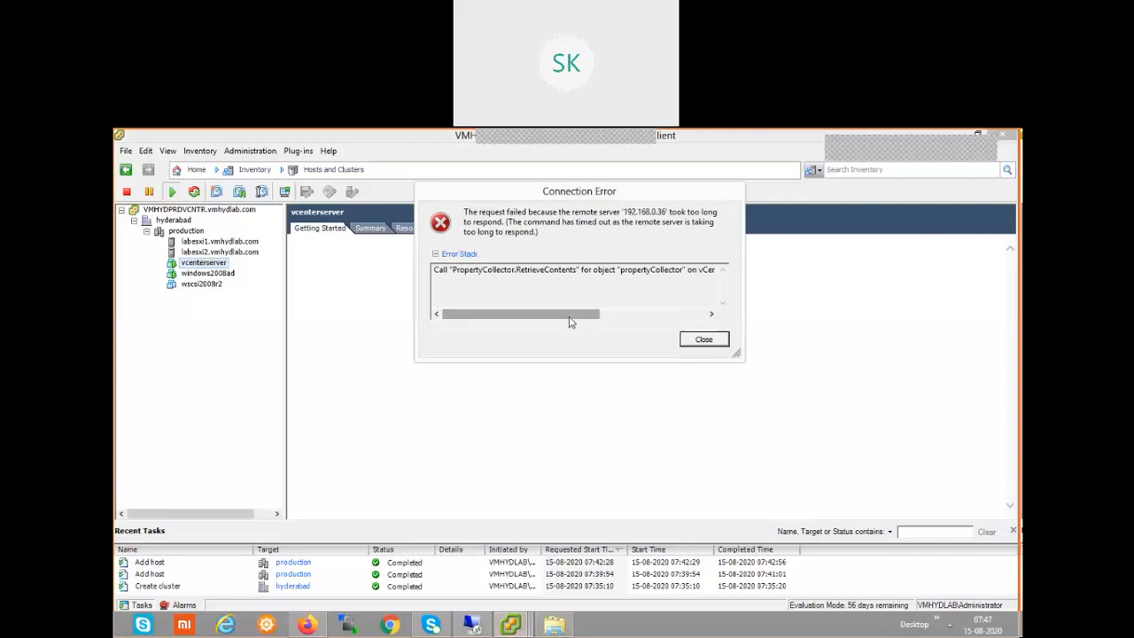
pyautogui.click(700, 340)
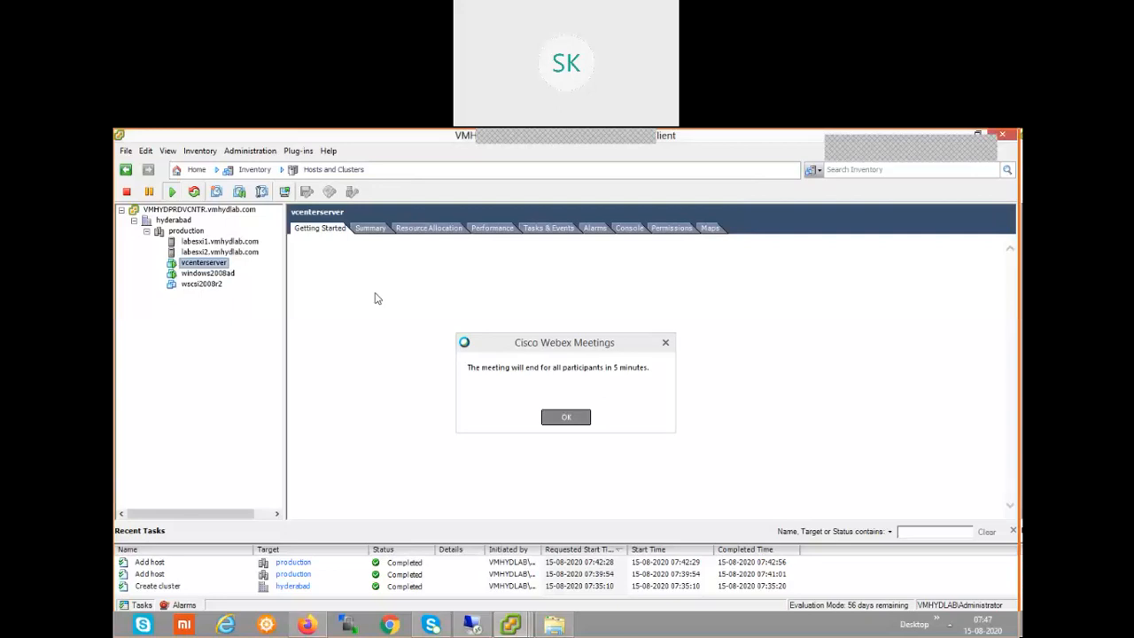
# Acknowledge the Webex meeting-ending notice so vcenterserver's Getting Started page loads.
pyautogui.click(568, 418)
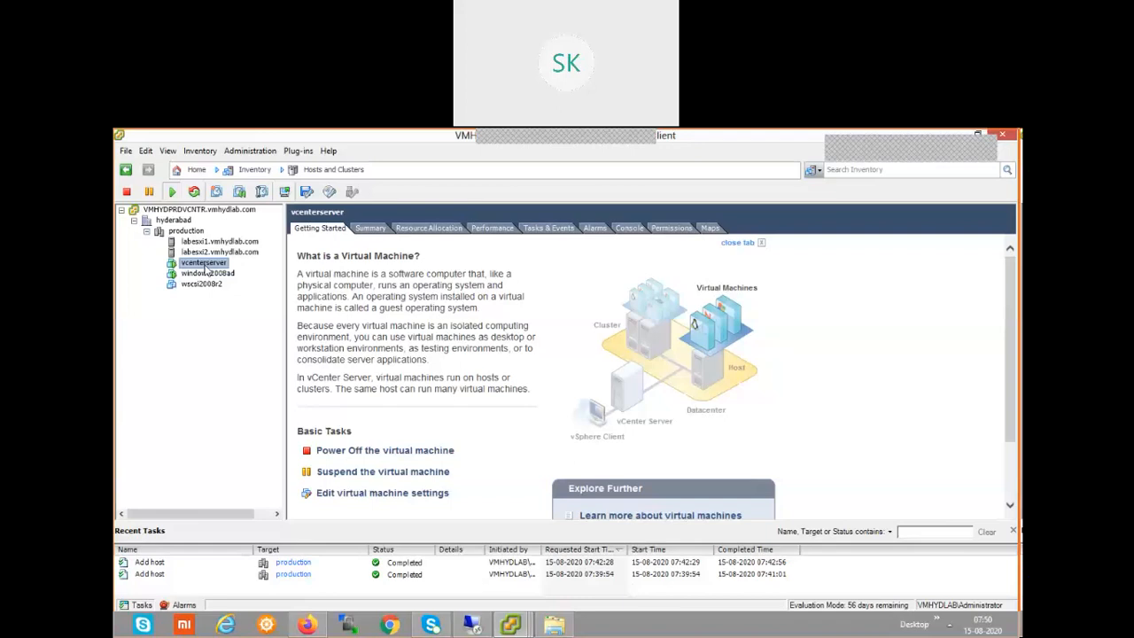
# Bring up the action menu for the vcenterserver virtual machine.
pyautogui.rightClick(205, 268)
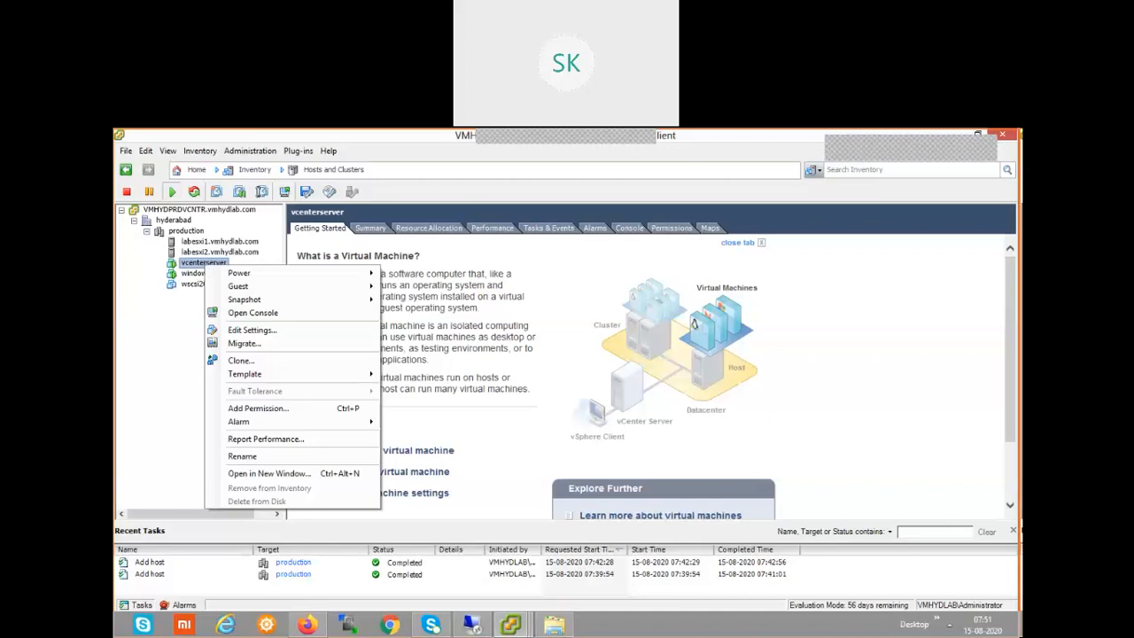
# Close the vcenterserver action menu, leaving its Getting Started basic tasks visible.
pyautogui.click(826, 149)
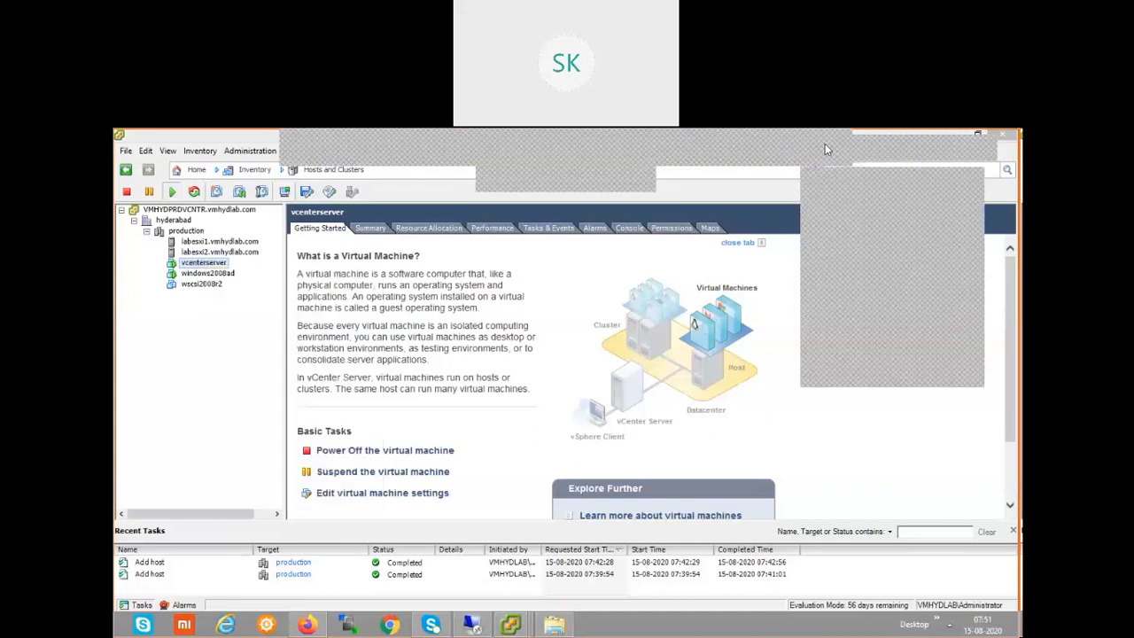